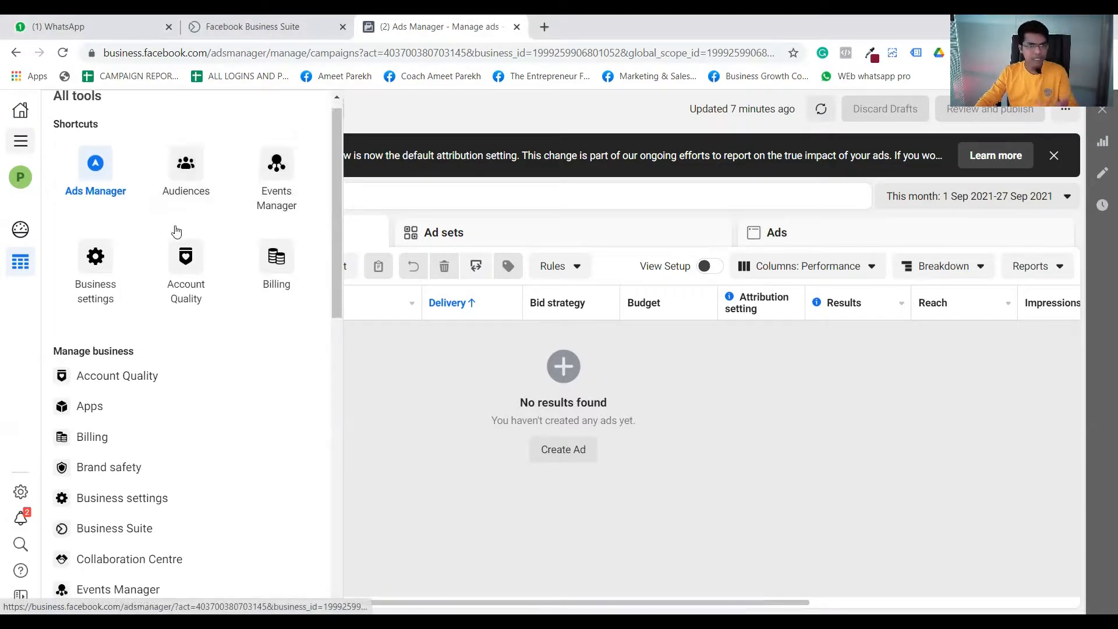
Step: Open Audience Insights from the analysis and reporting section of the full tools list
{"action": "scroll", "coordinate": [178, 230], "scroll_direction": "down", "scroll_amount": 3}
{"action": "scroll", "coordinate": [183, 236], "scroll_direction": "down", "scroll_amount": 3}
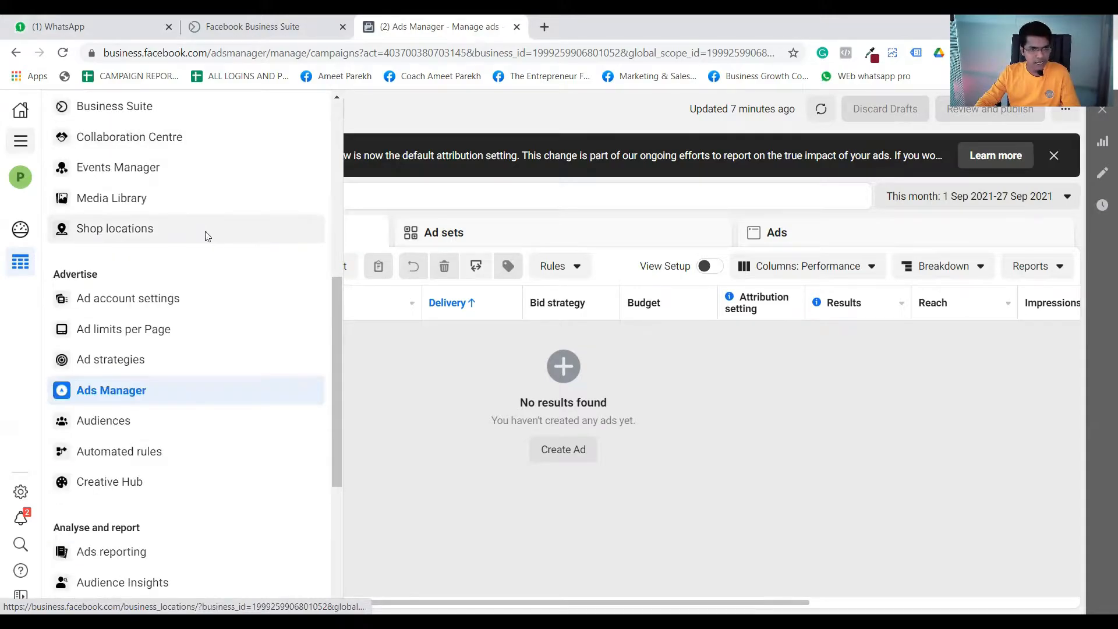
{"action": "scroll", "coordinate": [205, 239], "scroll_direction": "down", "scroll_amount": 3}
{"action": "scroll", "coordinate": [209, 256], "scroll_direction": "down", "scroll_amount": 1}
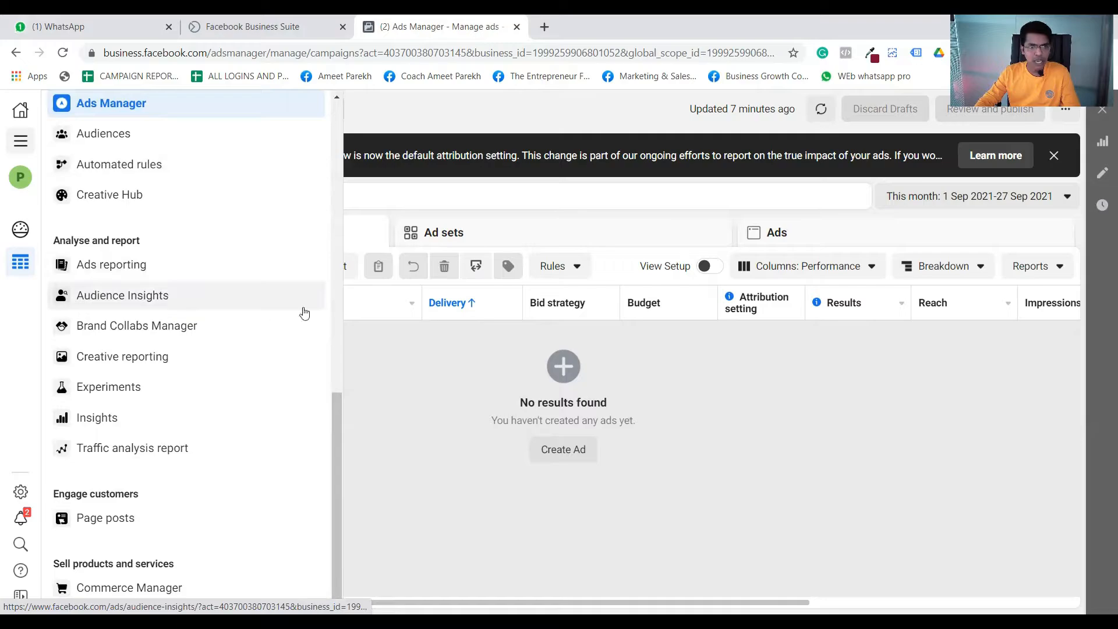
{"action": "left_click", "coordinate": [180, 304]}
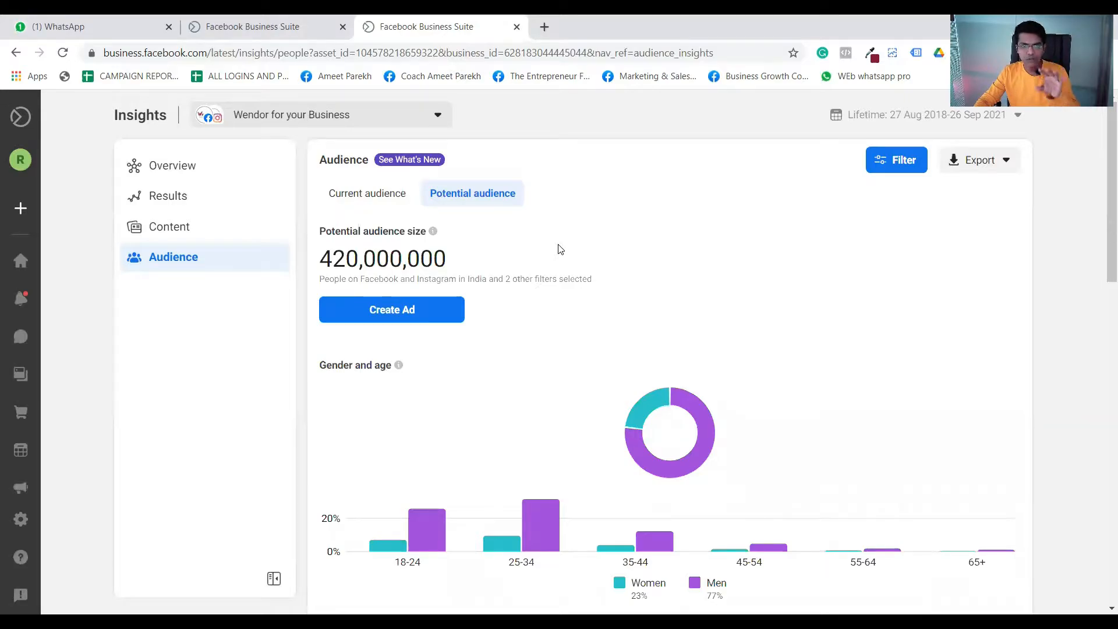
Step: Examine the potential audience's size, gender and age split, top cities, countries and pages, and the available export formats
{"action": "left_click_drag", "start_coordinate": [457, 259], "coordinate": [322, 227]}
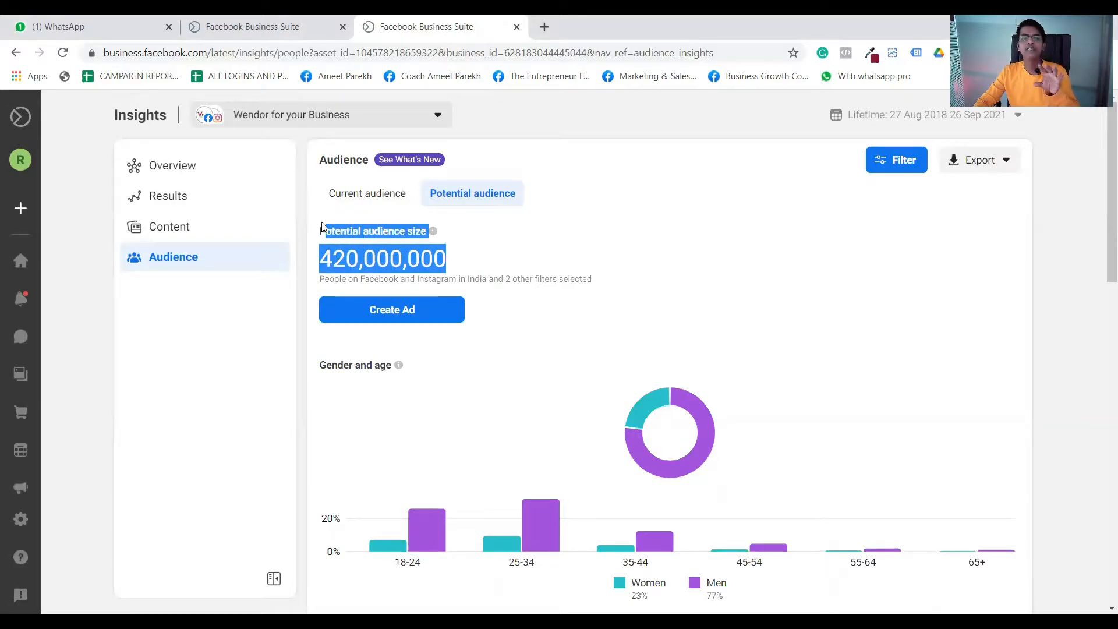
{"action": "left_click", "coordinate": [634, 268]}
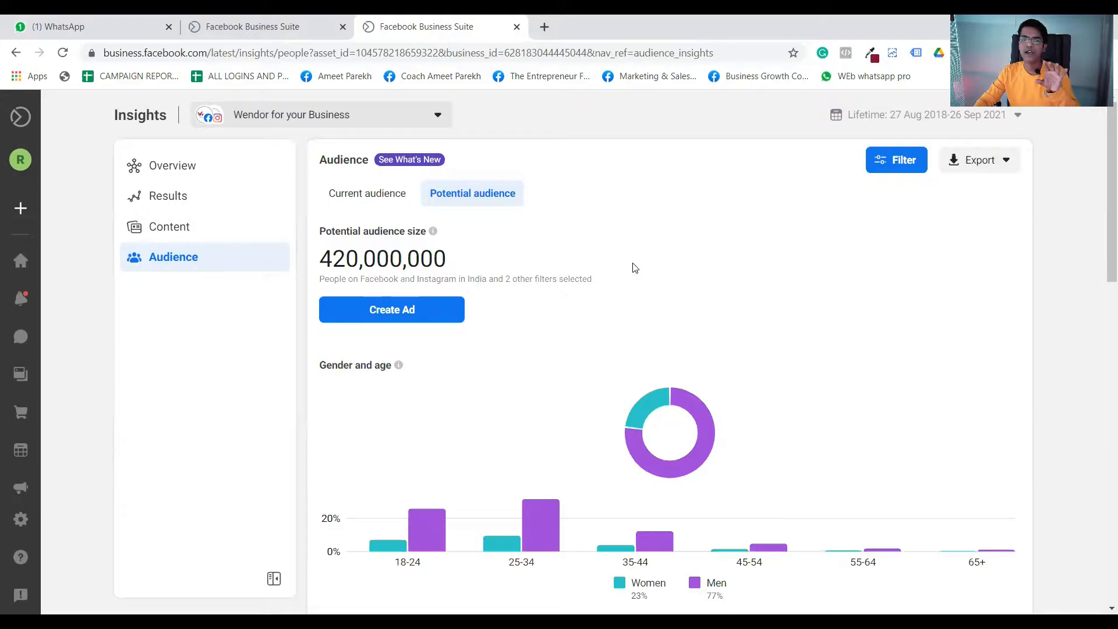
{"action": "scroll", "coordinate": [634, 268], "scroll_direction": "down", "scroll_amount": 4}
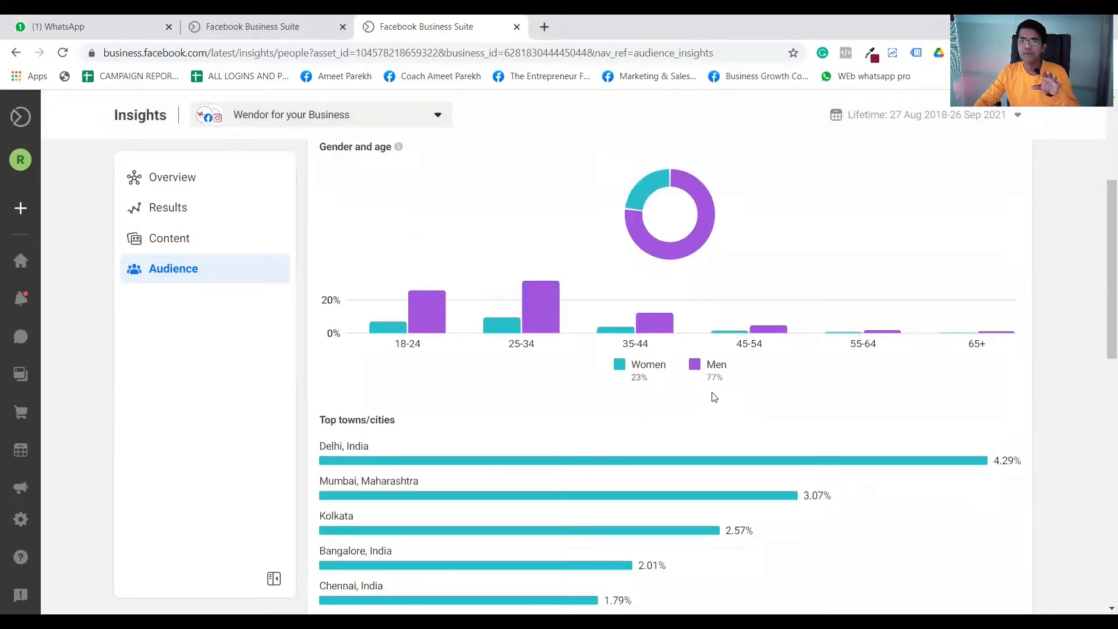
{"action": "scroll", "coordinate": [683, 387], "scroll_direction": "down", "scroll_amount": 1}
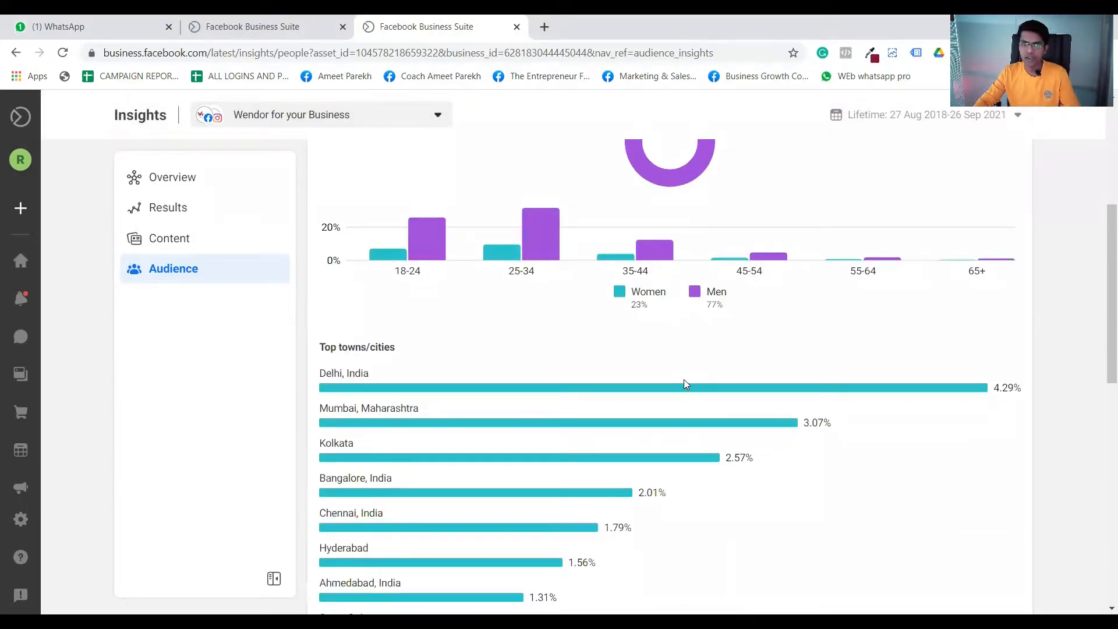
{"action": "scroll", "coordinate": [684, 379], "scroll_direction": "down", "scroll_amount": 1}
{"action": "scroll", "coordinate": [683, 379], "scroll_direction": "down", "scroll_amount": 3}
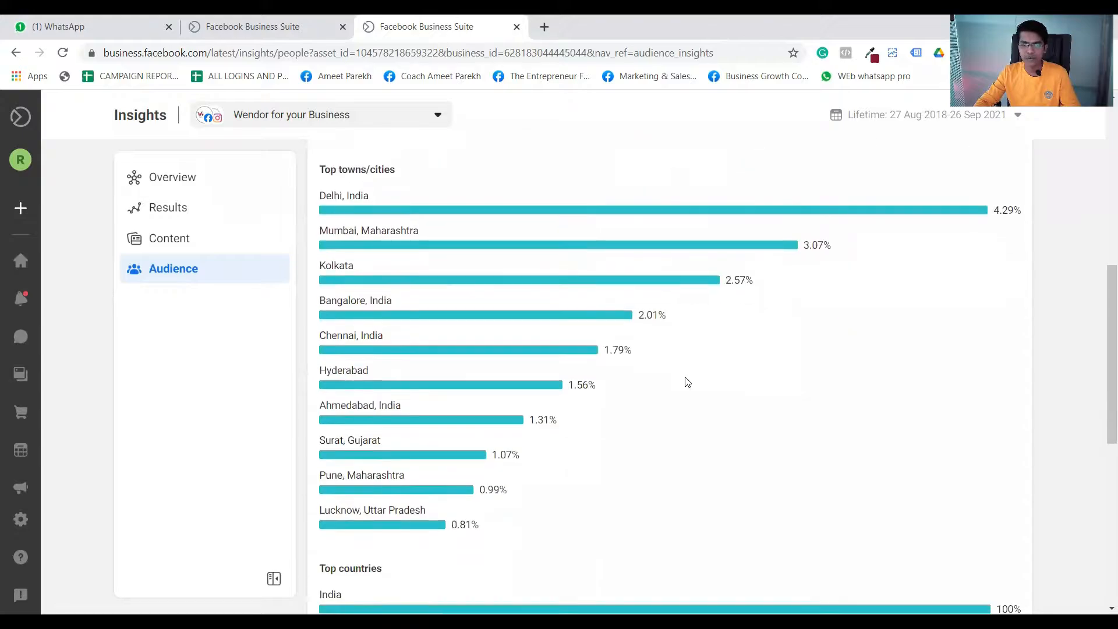
{"action": "scroll", "coordinate": [686, 379], "scroll_direction": "up", "scroll_amount": 3}
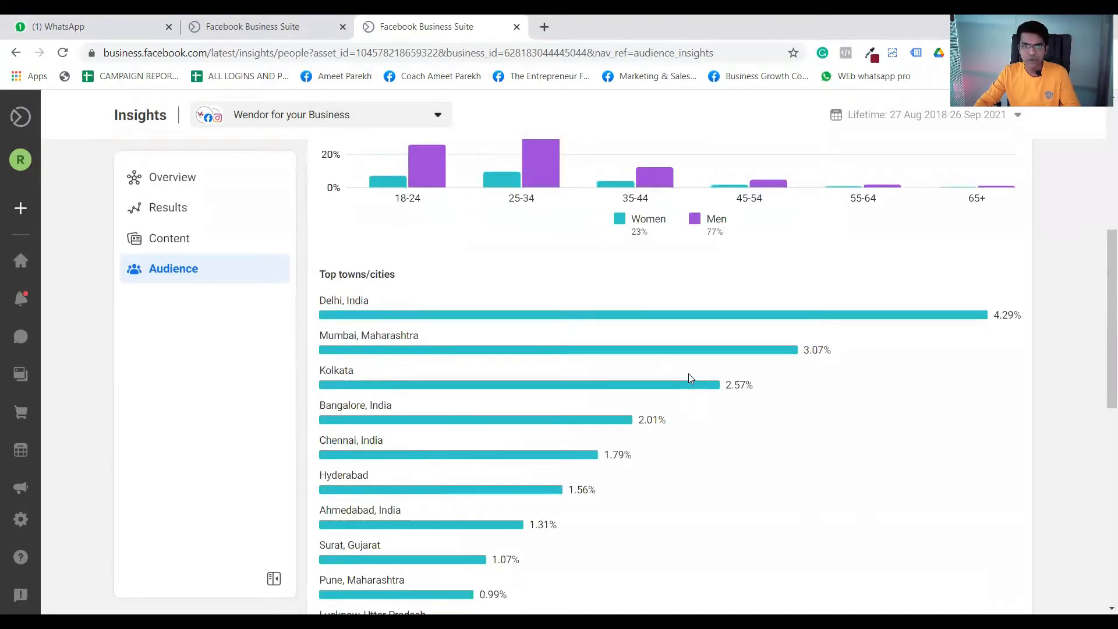
{"action": "scroll", "coordinate": [688, 374], "scroll_direction": "down", "scroll_amount": 5}
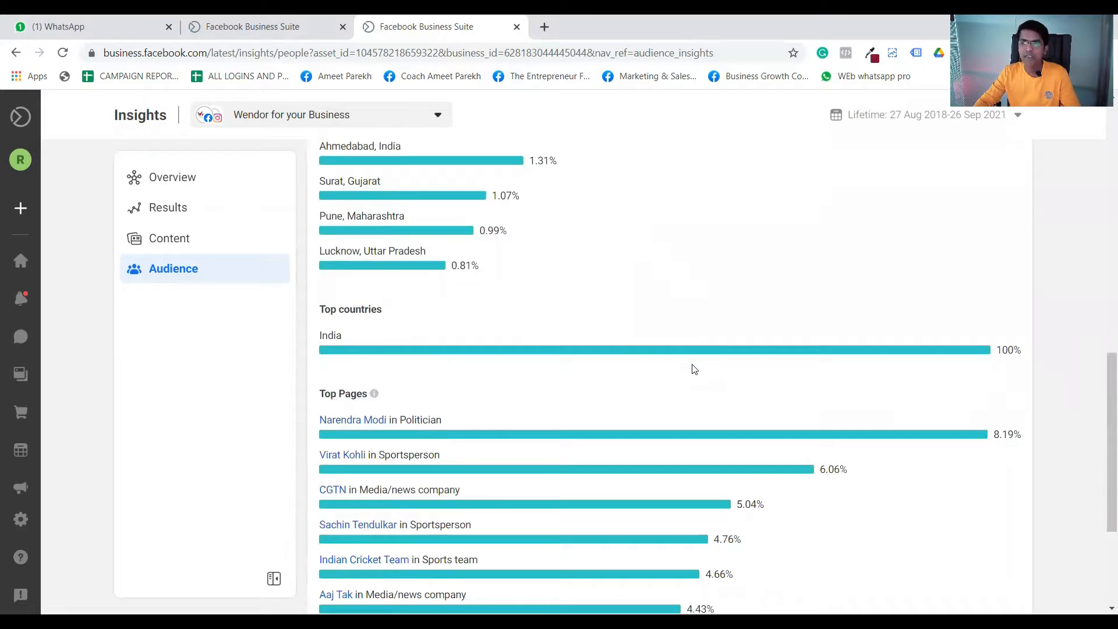
{"action": "scroll", "coordinate": [694, 372], "scroll_direction": "down", "scroll_amount": 3}
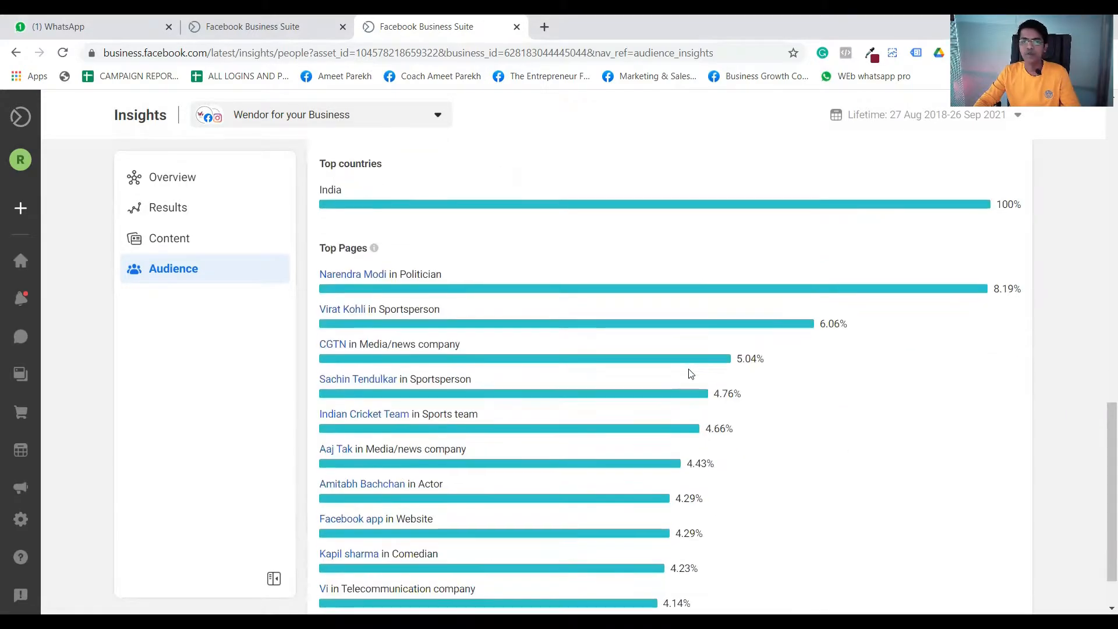
{"action": "scroll", "coordinate": [692, 382], "scroll_direction": "up", "scroll_amount": 12}
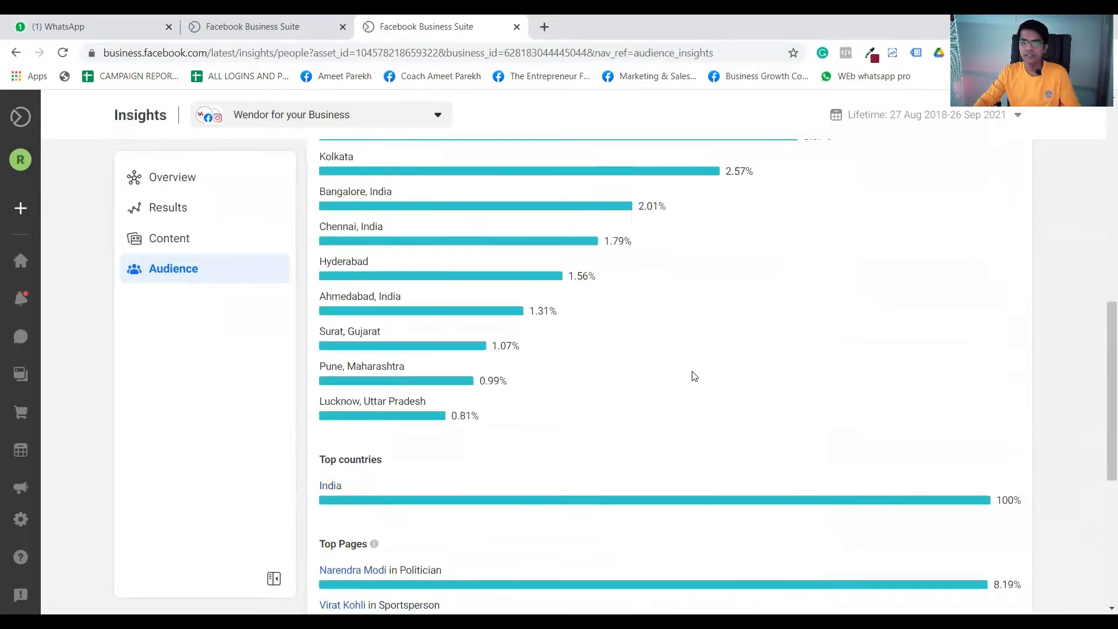
{"action": "scroll", "coordinate": [754, 298], "scroll_direction": "up", "scroll_amount": 1}
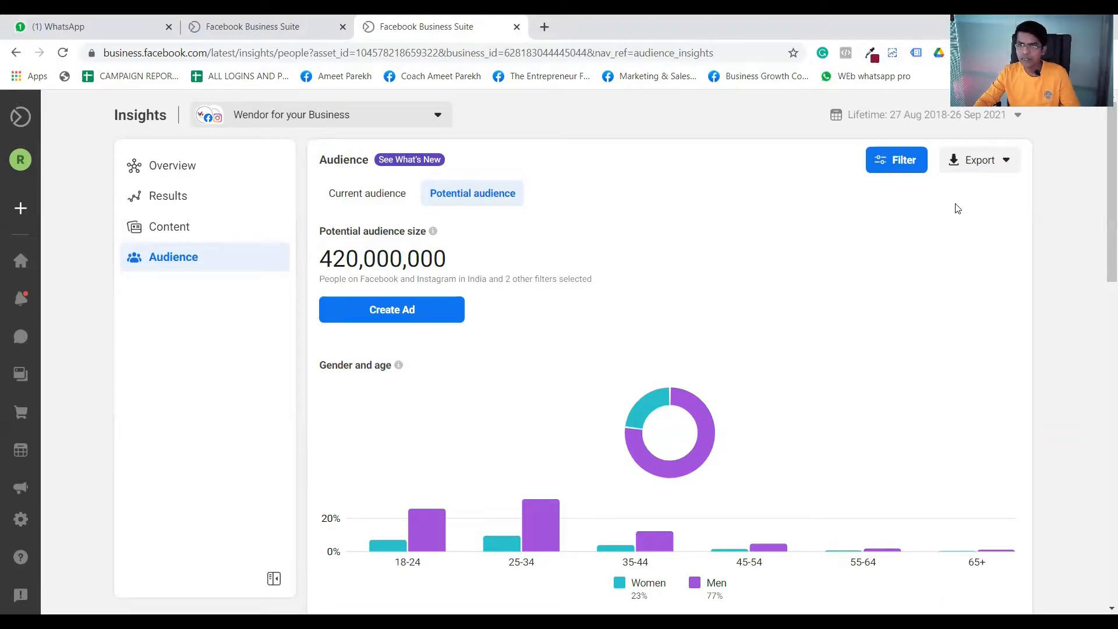
{"action": "left_click", "coordinate": [1004, 159]}
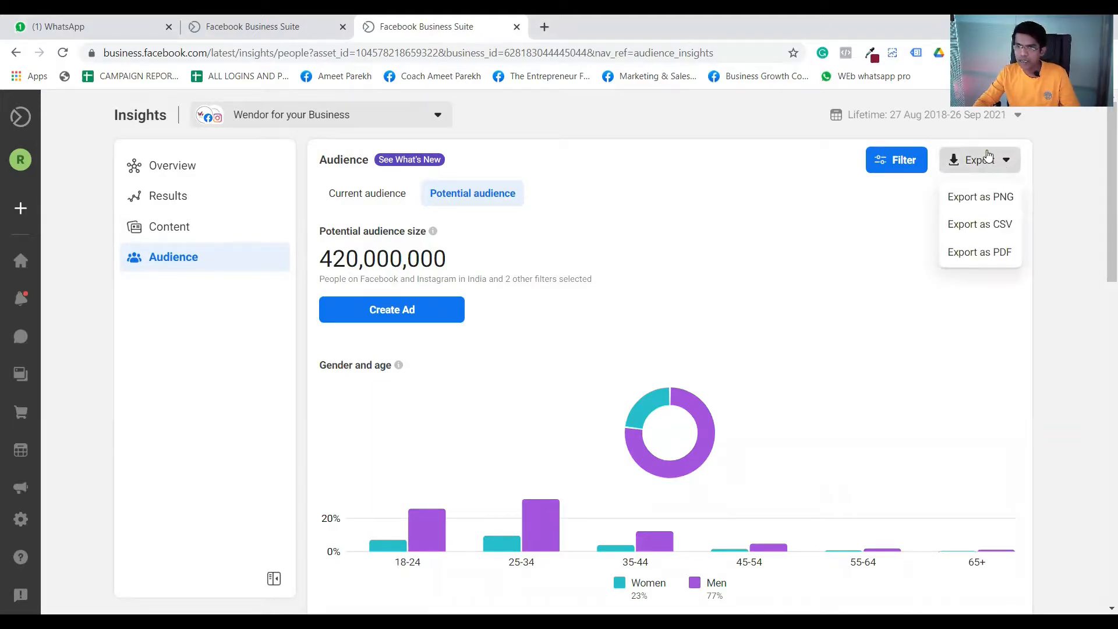
Step: Show the audience filters and set the location to the country India
{"action": "left_click", "coordinate": [889, 160]}
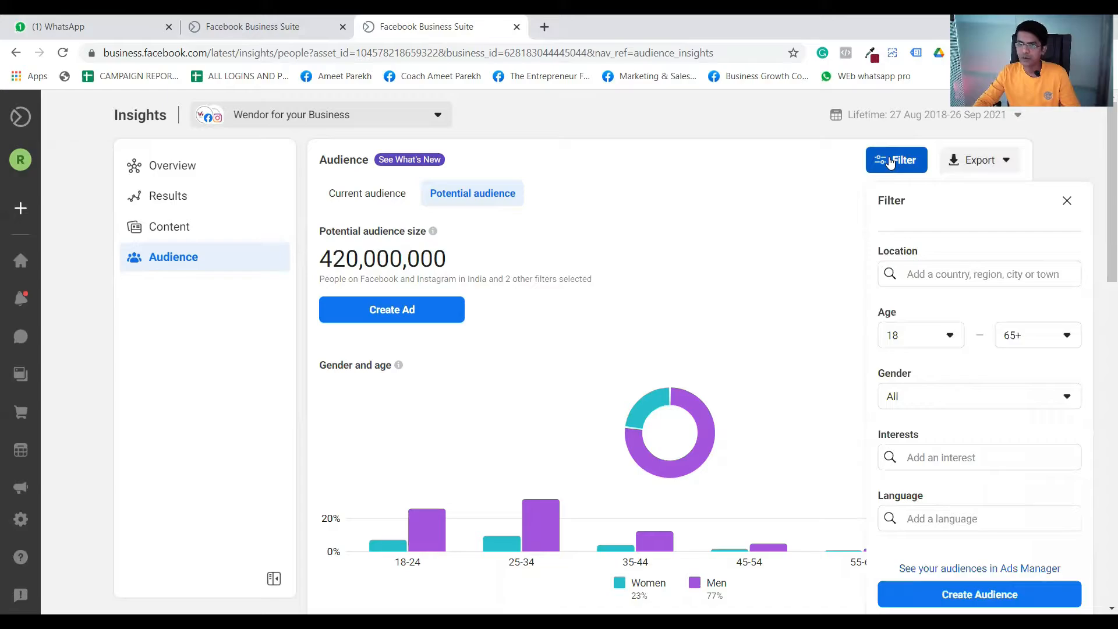
{"action": "scroll", "coordinate": [970, 277], "scroll_direction": "down", "scroll_amount": 1}
{"action": "scroll", "coordinate": [971, 277], "scroll_direction": "down", "scroll_amount": 1}
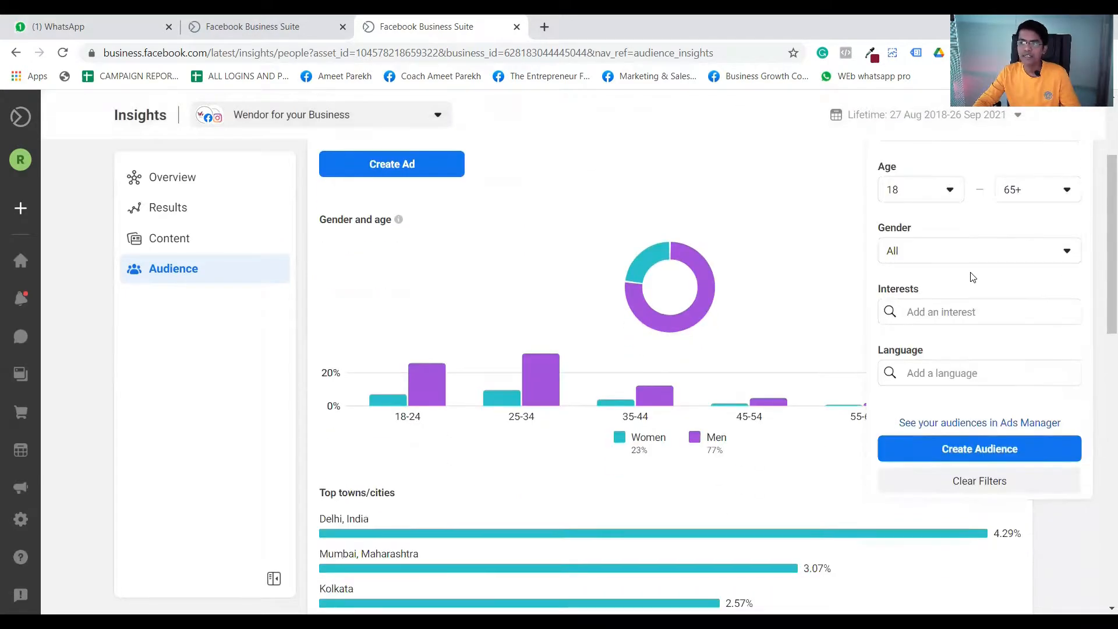
{"action": "scroll", "coordinate": [971, 274], "scroll_direction": "up", "scroll_amount": 1}
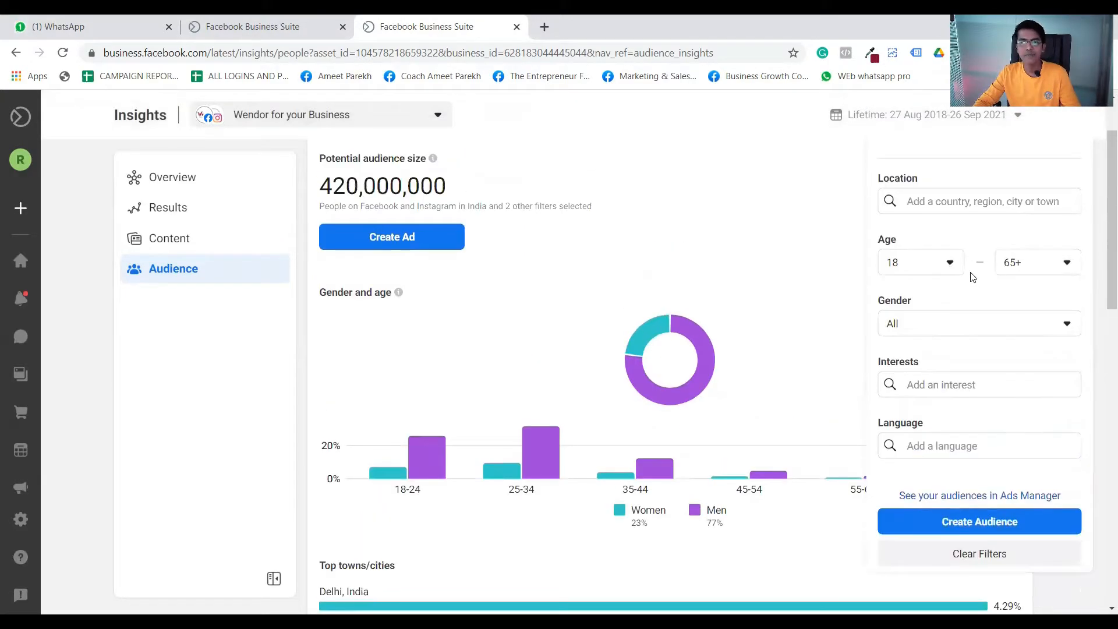
{"action": "left_click", "coordinate": [963, 202]}
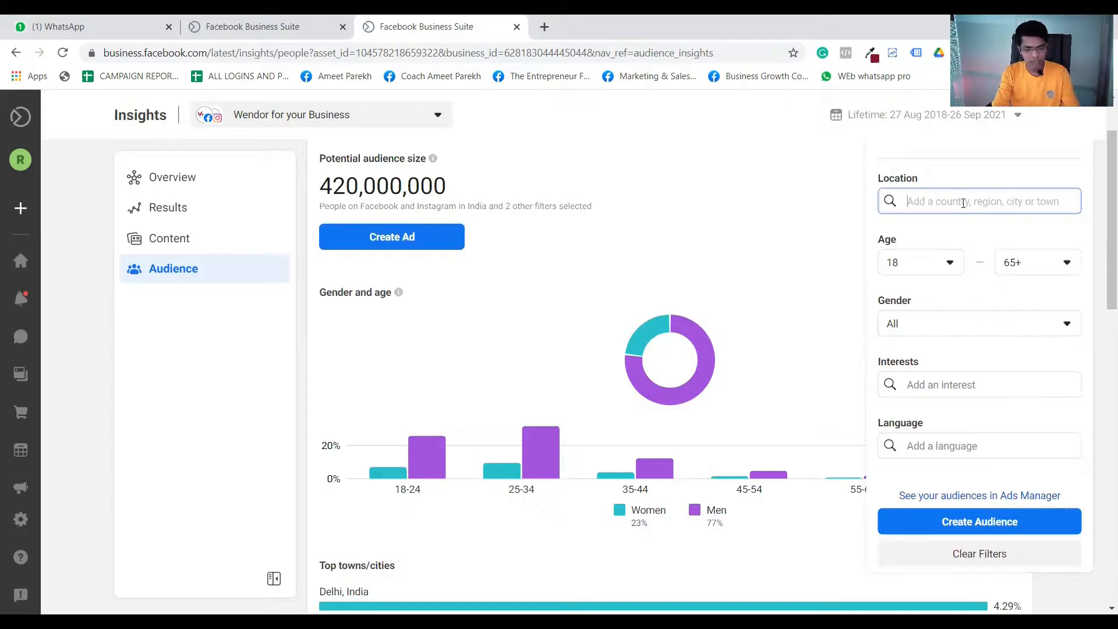
{"action": "type", "text": "omfos"}
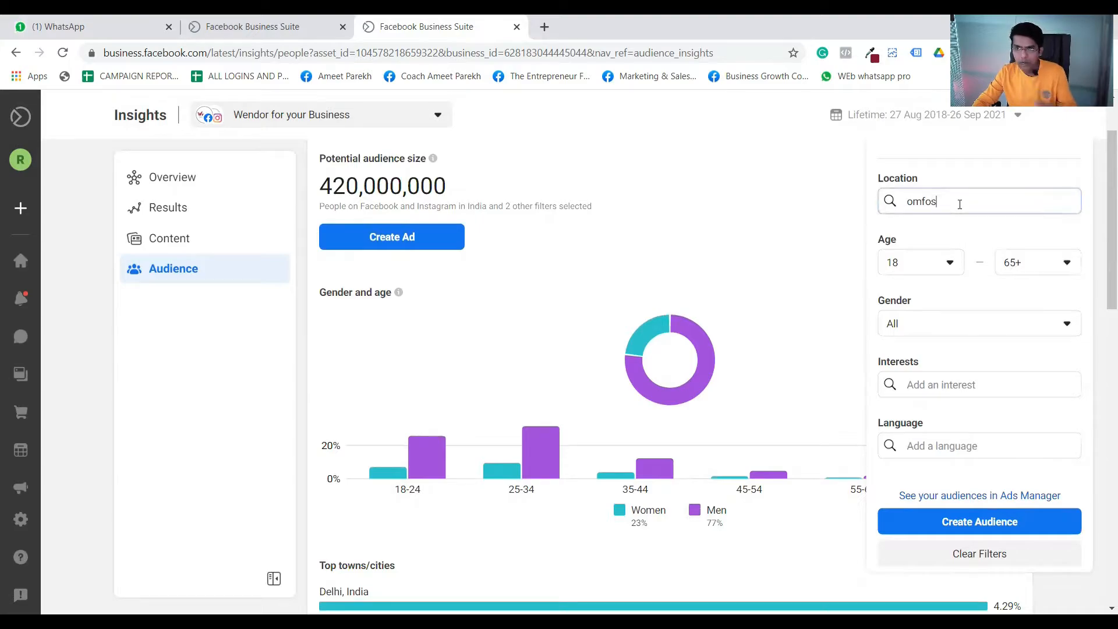
{"action": "double_click", "coordinate": [953, 194]}
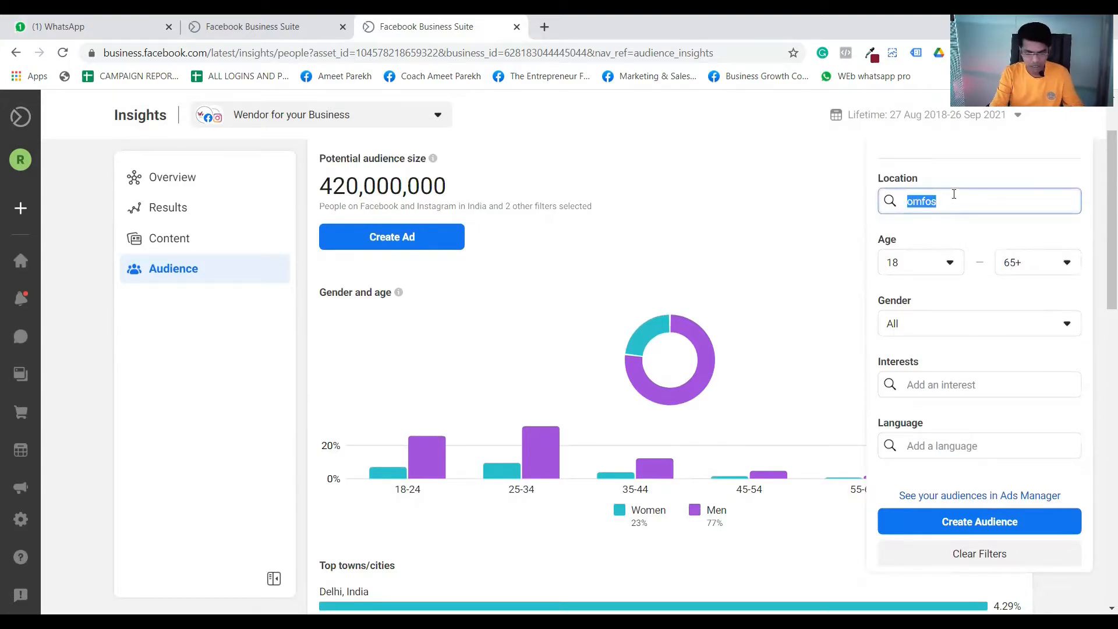
{"action": "type", "text": "India"}
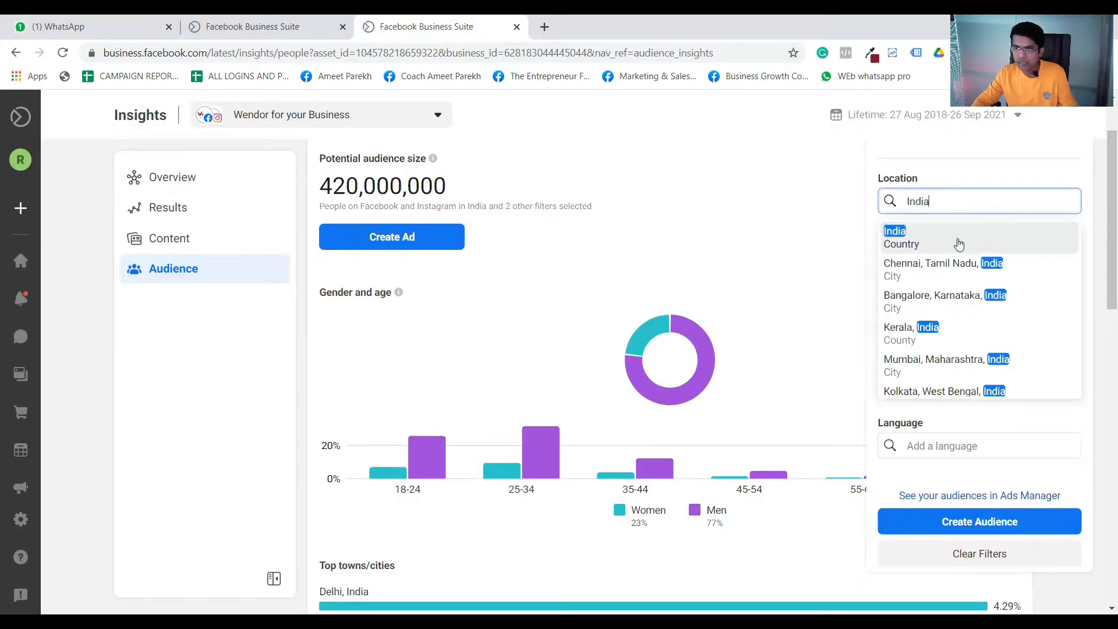
{"action": "left_click", "coordinate": [959, 243]}
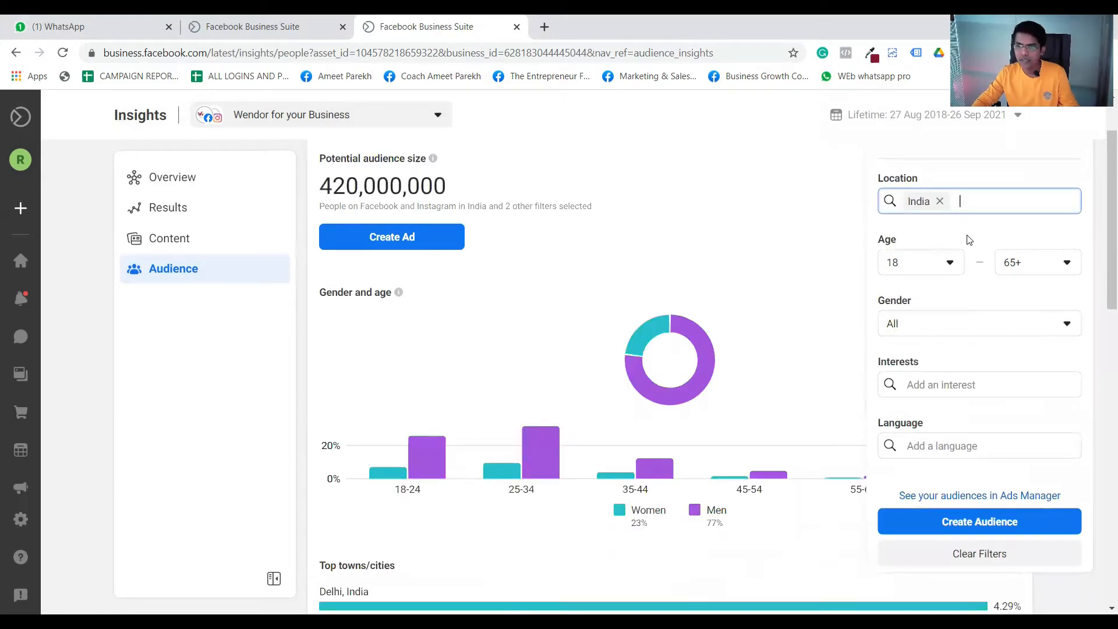
Step: Set the audience filter's age range to 25–45
{"action": "left_click", "coordinate": [930, 267]}
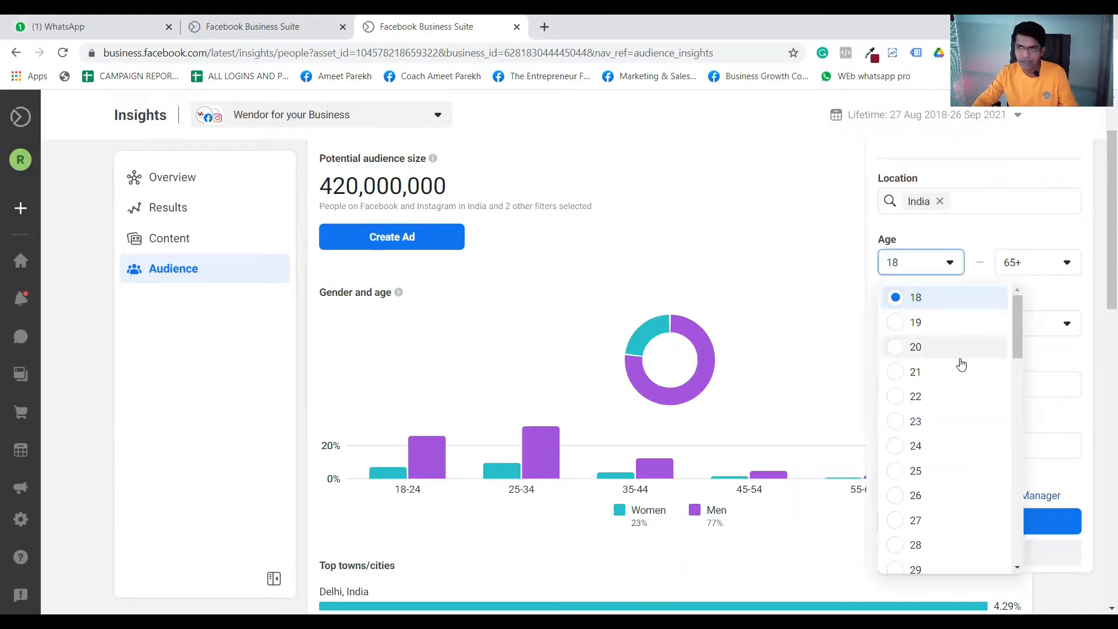
{"action": "scroll", "coordinate": [961, 364], "scroll_direction": "down", "scroll_amount": 1}
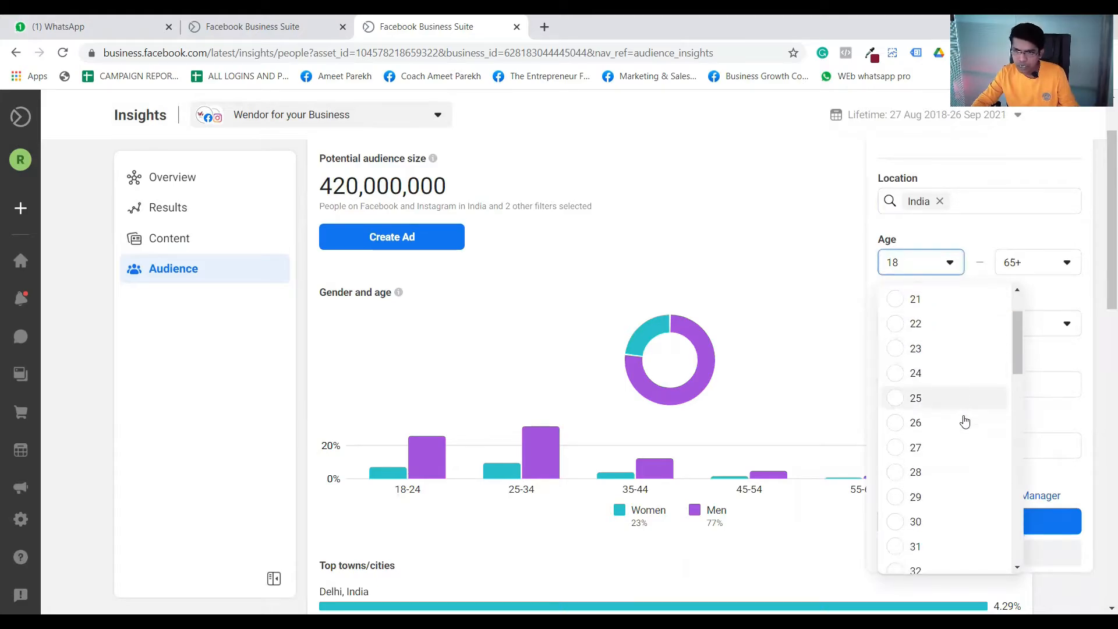
{"action": "scroll", "coordinate": [965, 393], "scroll_direction": "down", "scroll_amount": 1}
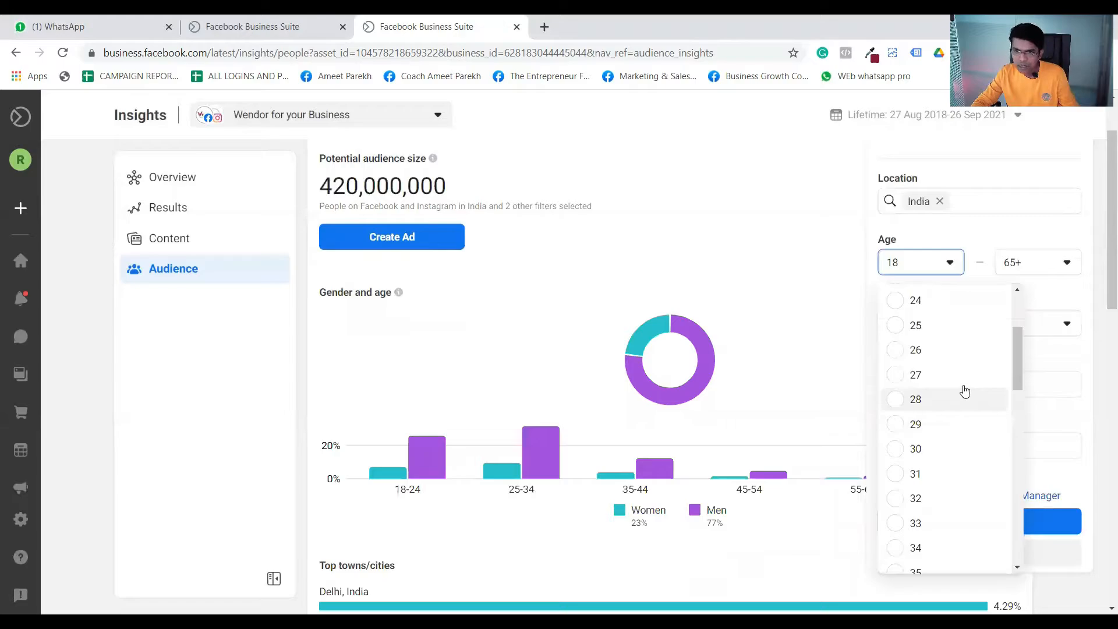
{"action": "left_click", "coordinate": [952, 329]}
{"action": "left_click", "coordinate": [1028, 275]}
{"action": "scroll", "coordinate": [1023, 379], "scroll_direction": "down", "scroll_amount": 10}
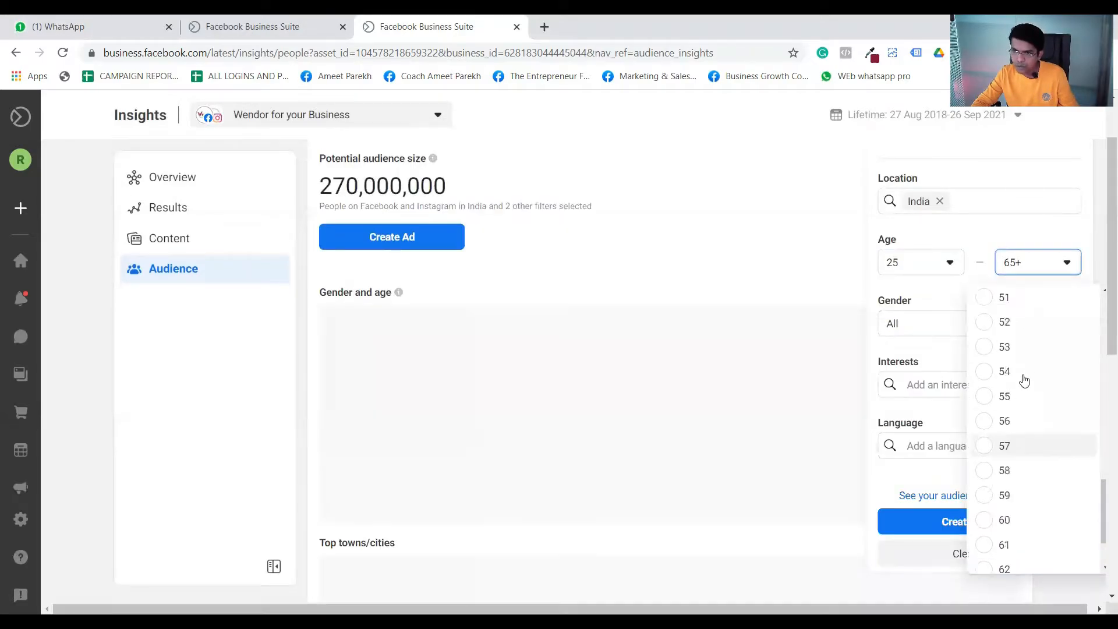
{"action": "scroll", "coordinate": [1028, 365], "scroll_direction": "up", "scroll_amount": 2}
{"action": "scroll", "coordinate": [1029, 326], "scroll_direction": "up", "scroll_amount": 1}
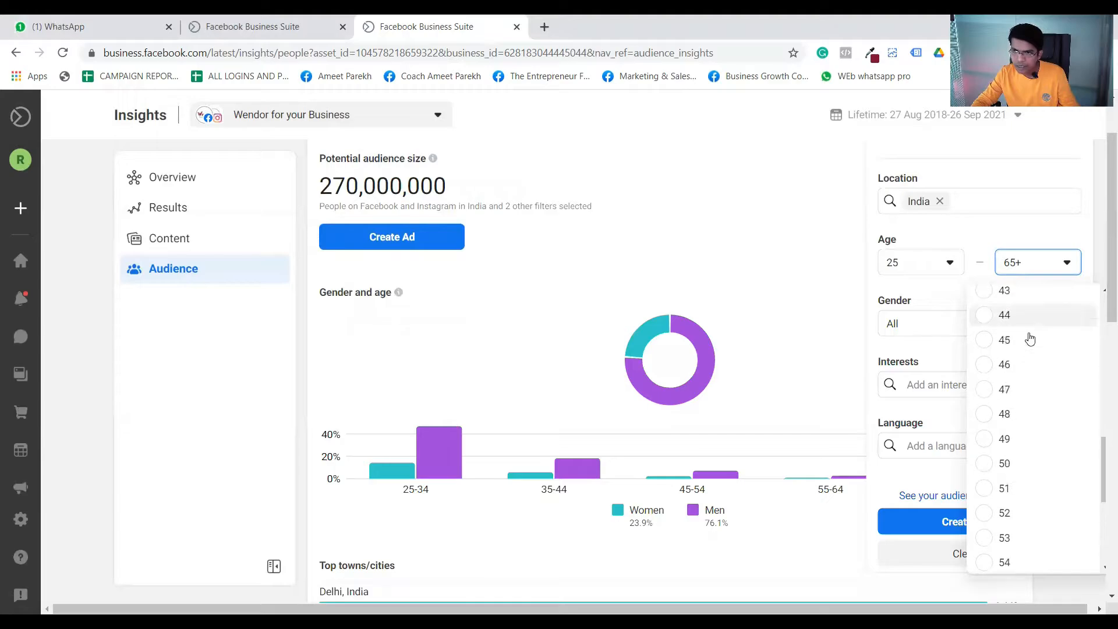
{"action": "left_click", "coordinate": [1029, 340]}
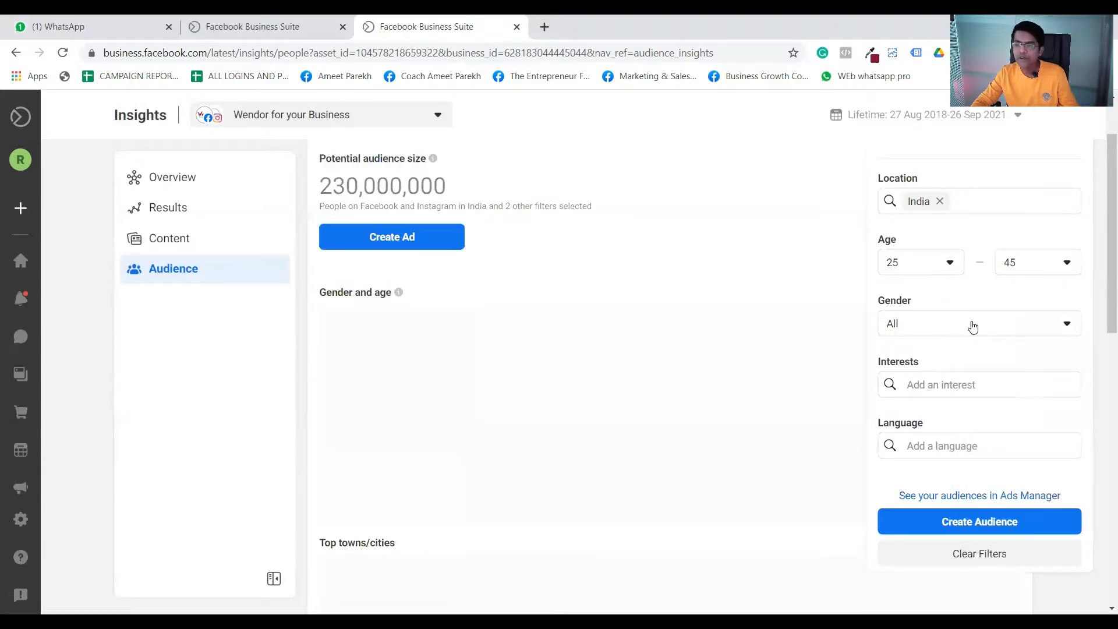
Step: Add Social media marketing as an interest in the audience filter
{"action": "scroll", "coordinate": [971, 325], "scroll_direction": "down", "scroll_amount": 1}
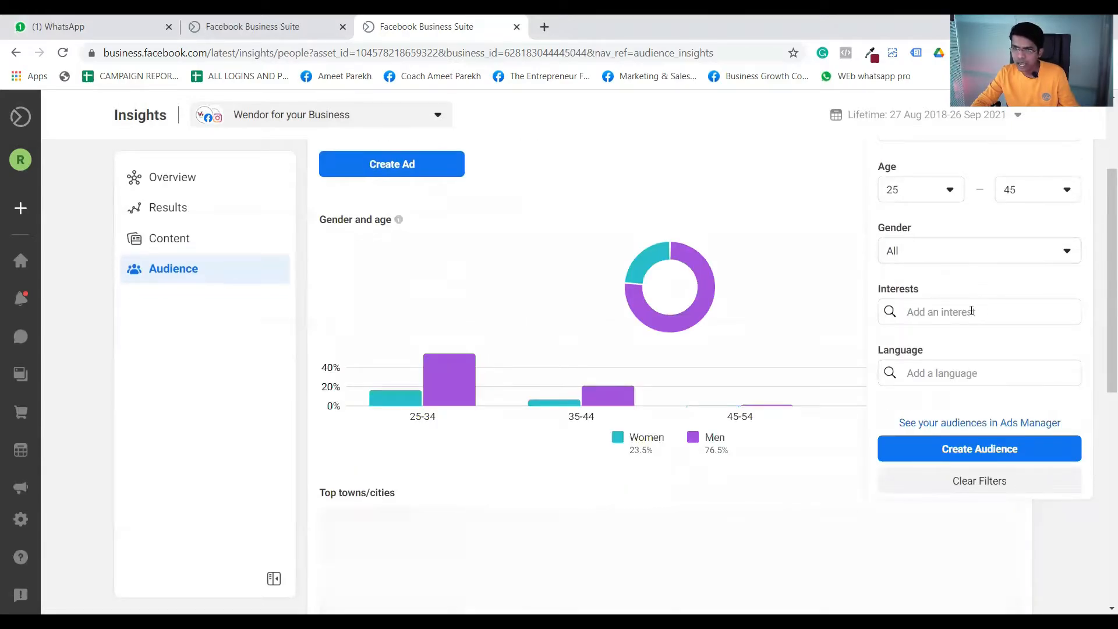
{"action": "left_click", "coordinate": [973, 312]}
{"action": "type", "text": "s"}
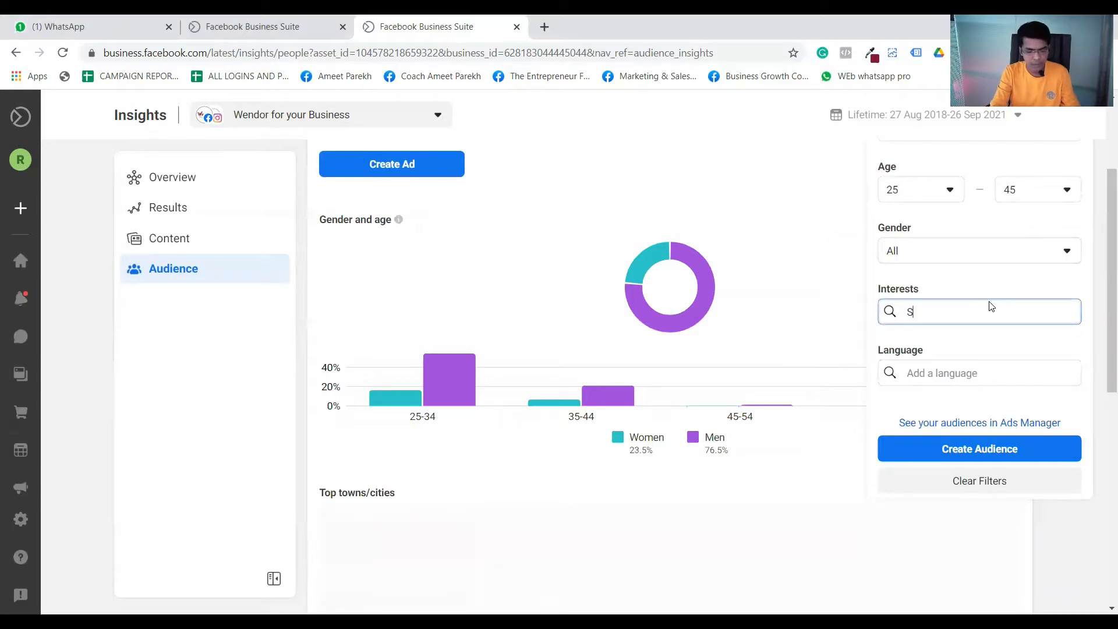
{"action": "type", "text": "ocial "}
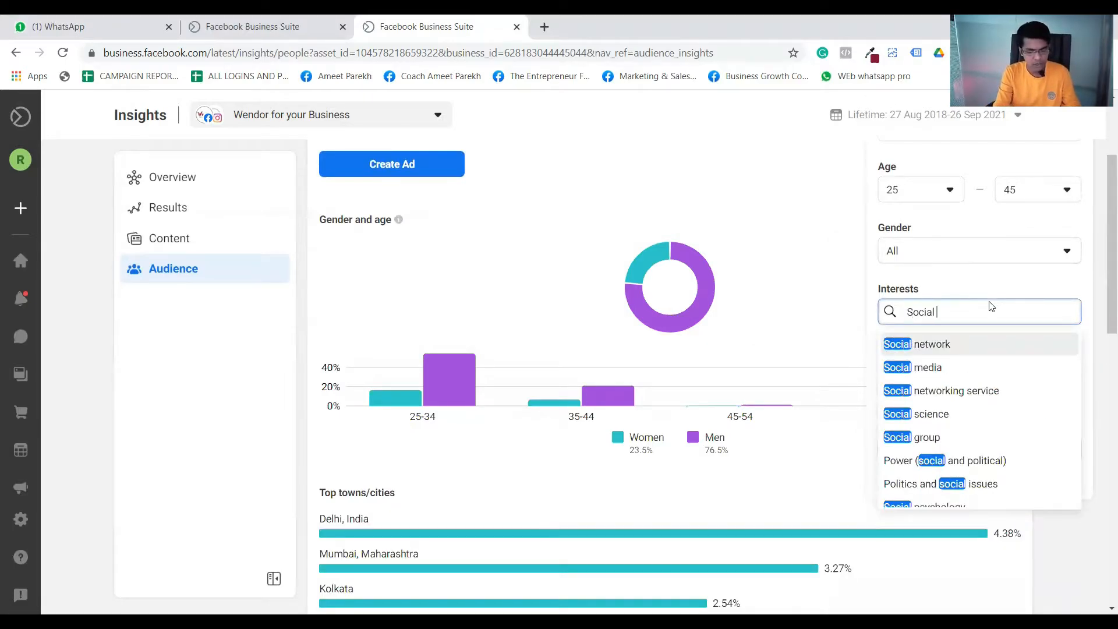
{"action": "type", "text": "Media Ma"}
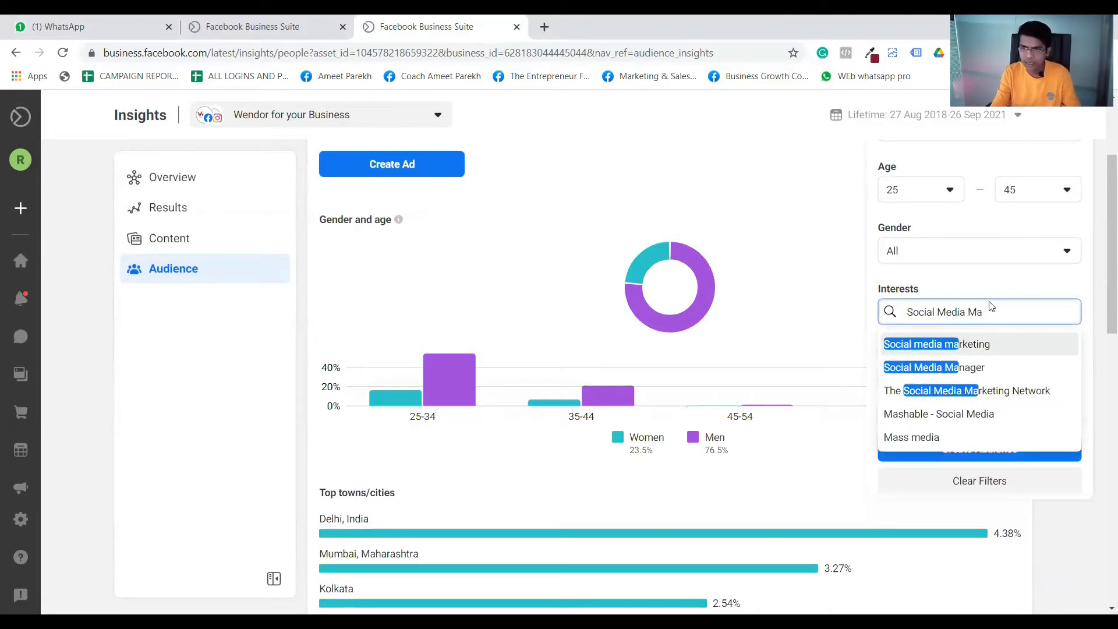
{"action": "left_click", "coordinate": [986, 345]}
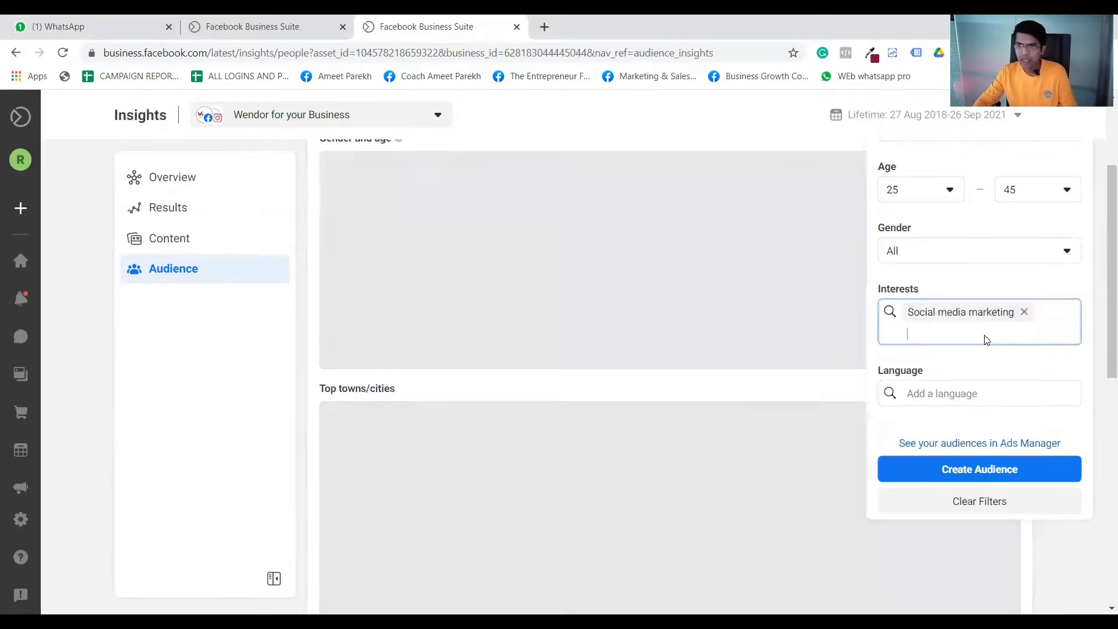
Step: View the Create Audience dialog, close it without saving, and review the filtered potential audience size
{"action": "left_click", "coordinate": [997, 474]}
{"action": "left_click", "coordinate": [756, 308]}
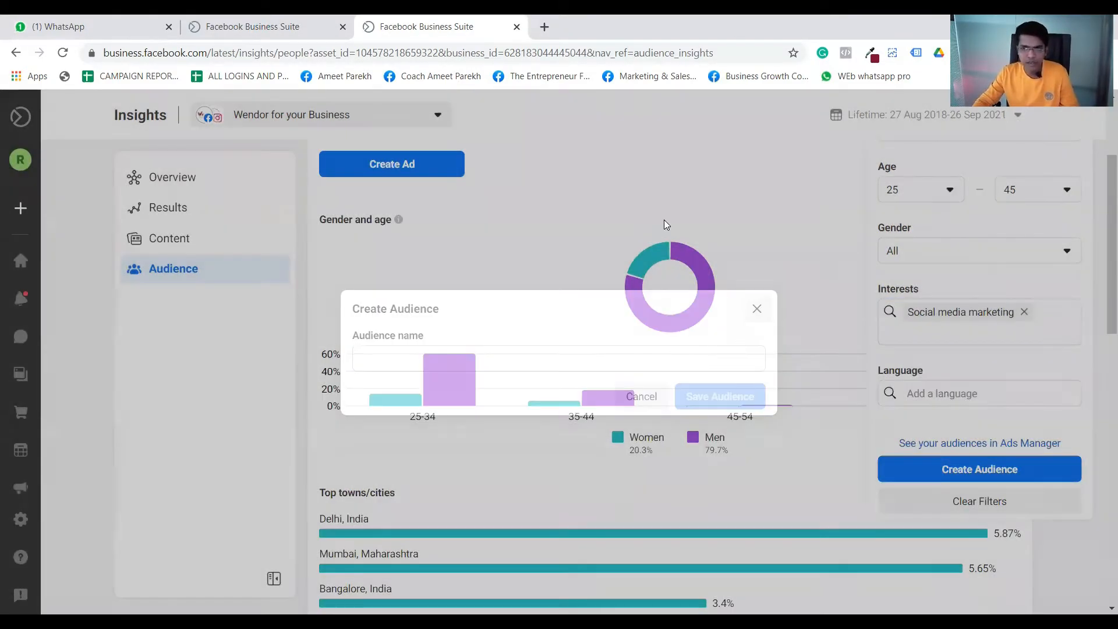
{"action": "scroll", "coordinate": [585, 262], "scroll_direction": "up", "scroll_amount": 3}
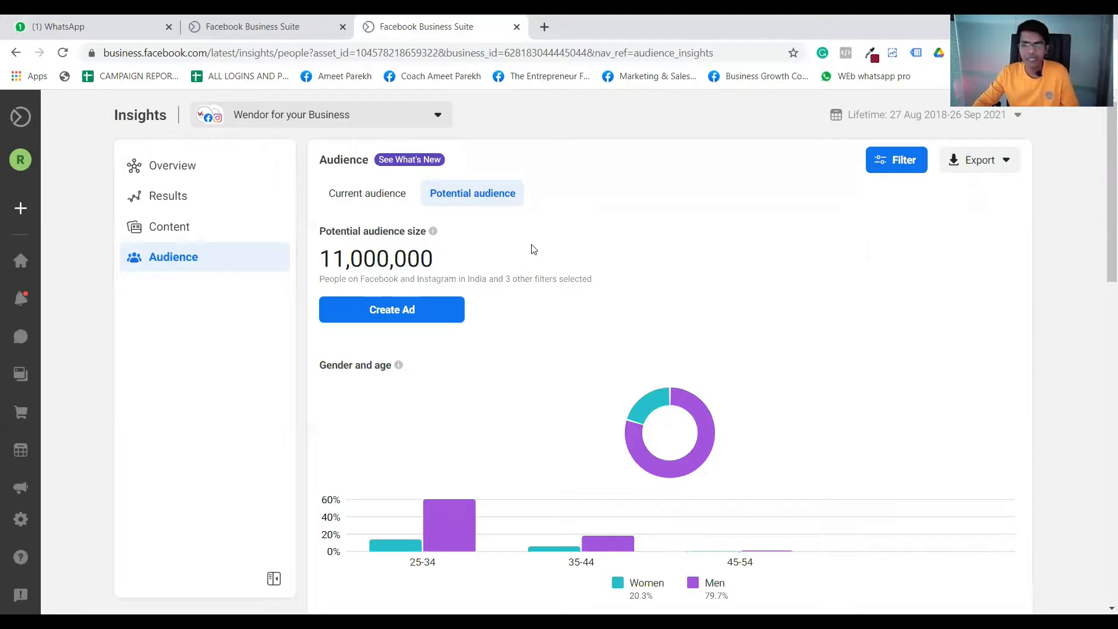
Step: Review the potential audience's gender and age breakdown and its top towns and cities
{"action": "scroll", "coordinate": [534, 249], "scroll_direction": "down", "scroll_amount": 3}
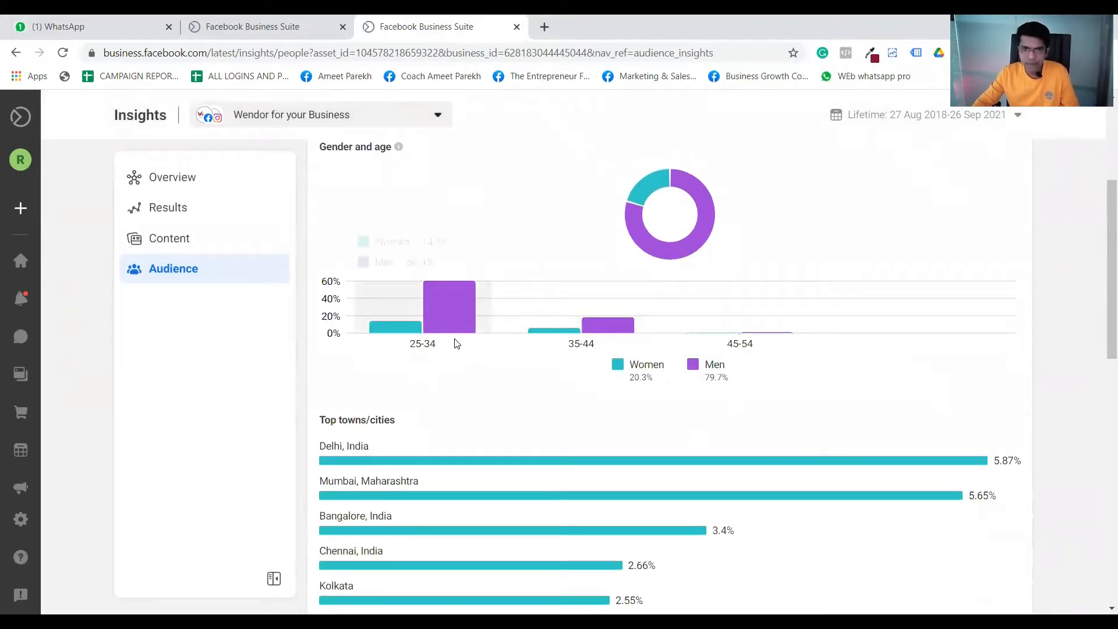
{"action": "left_click_drag", "start_coordinate": [386, 349], "coordinate": [540, 375]}
{"action": "left_click", "coordinate": [540, 375]}
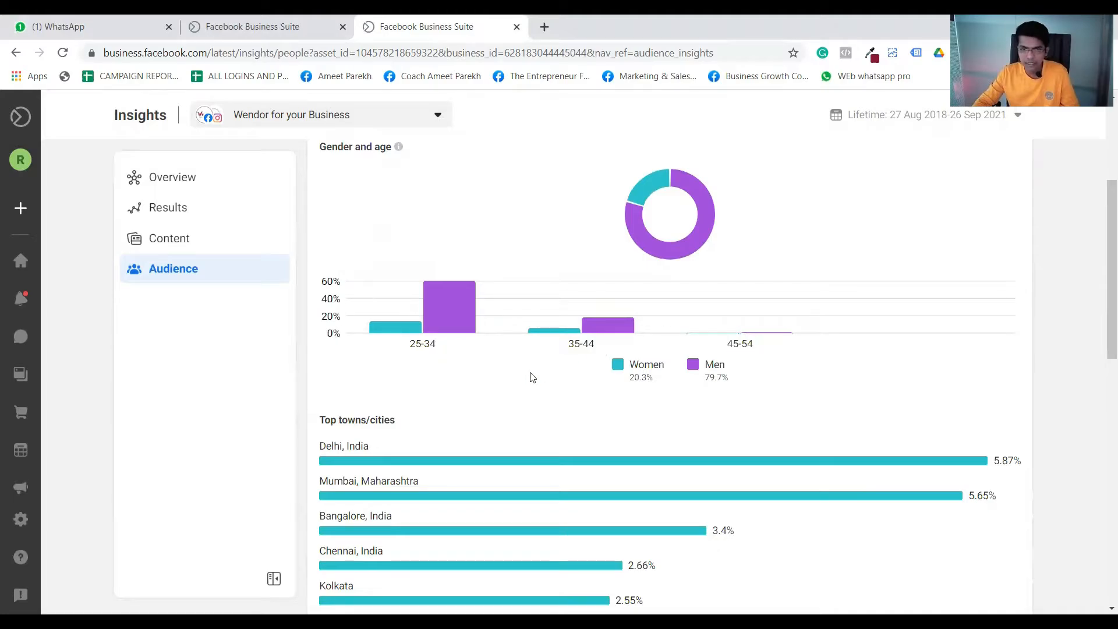
{"action": "scroll", "coordinate": [539, 372], "scroll_direction": "down", "scroll_amount": 1}
{"action": "scroll", "coordinate": [537, 357], "scroll_direction": "down", "scroll_amount": 1}
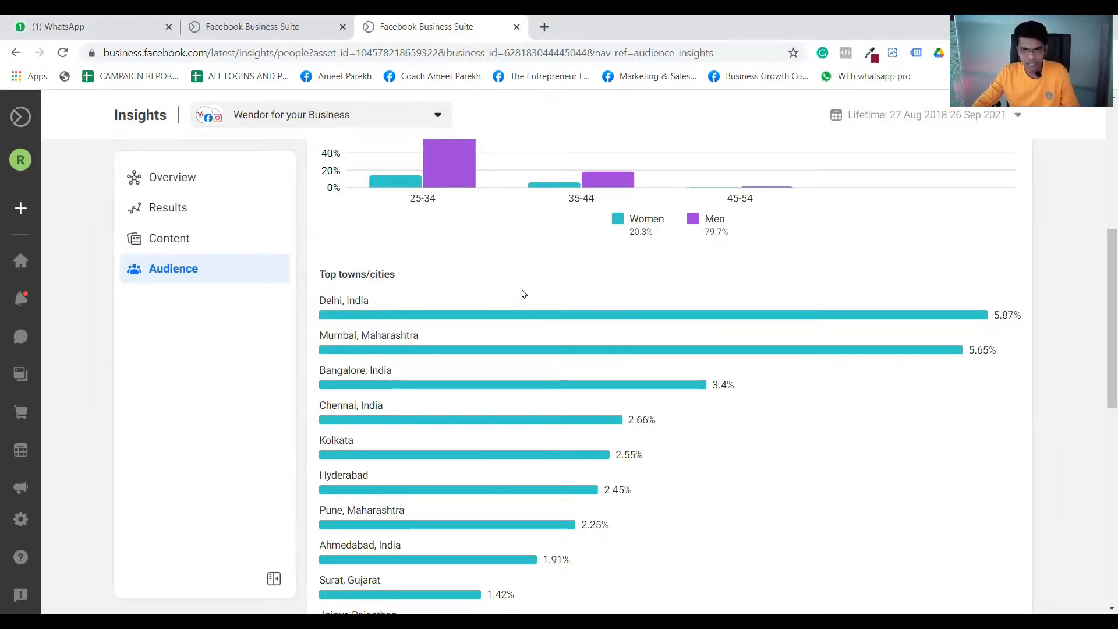
{"action": "scroll", "coordinate": [522, 294], "scroll_direction": "down", "scroll_amount": 3}
{"action": "scroll", "coordinate": [522, 294], "scroll_direction": "down", "scroll_amount": 3}
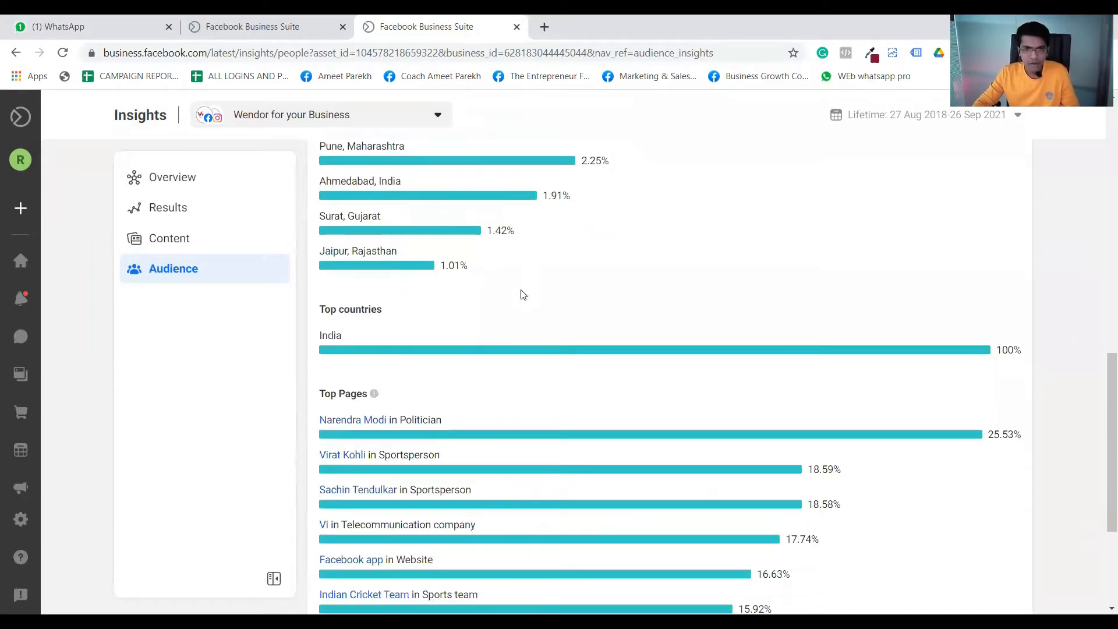
Step: Examine the potential audience's top countries and top Pages, and return to the audience size summary
{"action": "scroll", "coordinate": [522, 294], "scroll_direction": "down", "scroll_amount": 1}
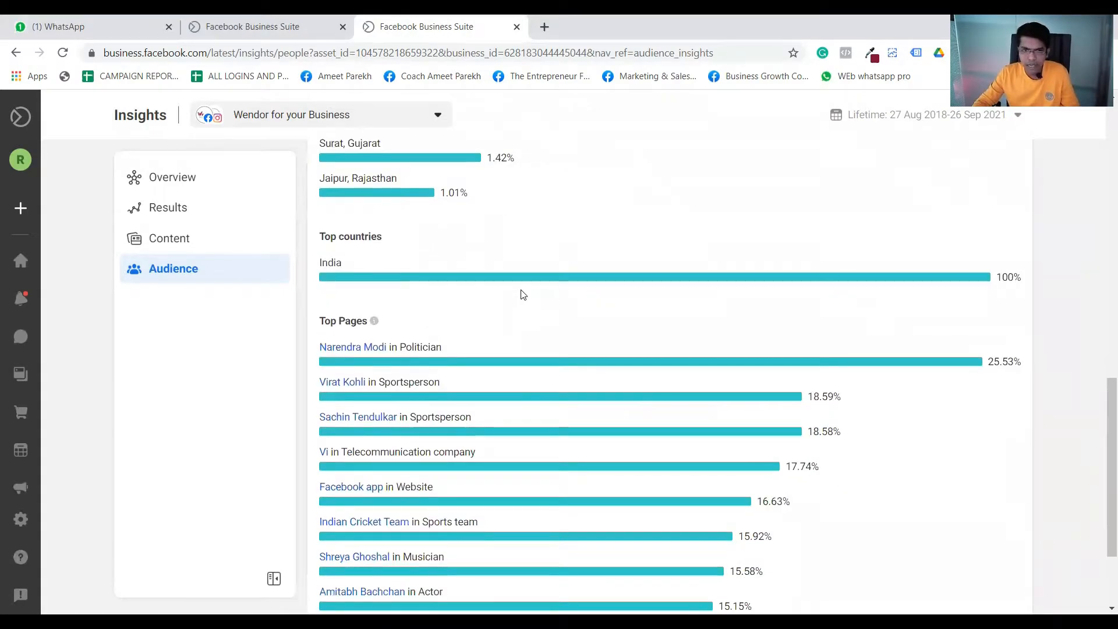
{"action": "scroll", "coordinate": [522, 294], "scroll_direction": "down", "scroll_amount": 1}
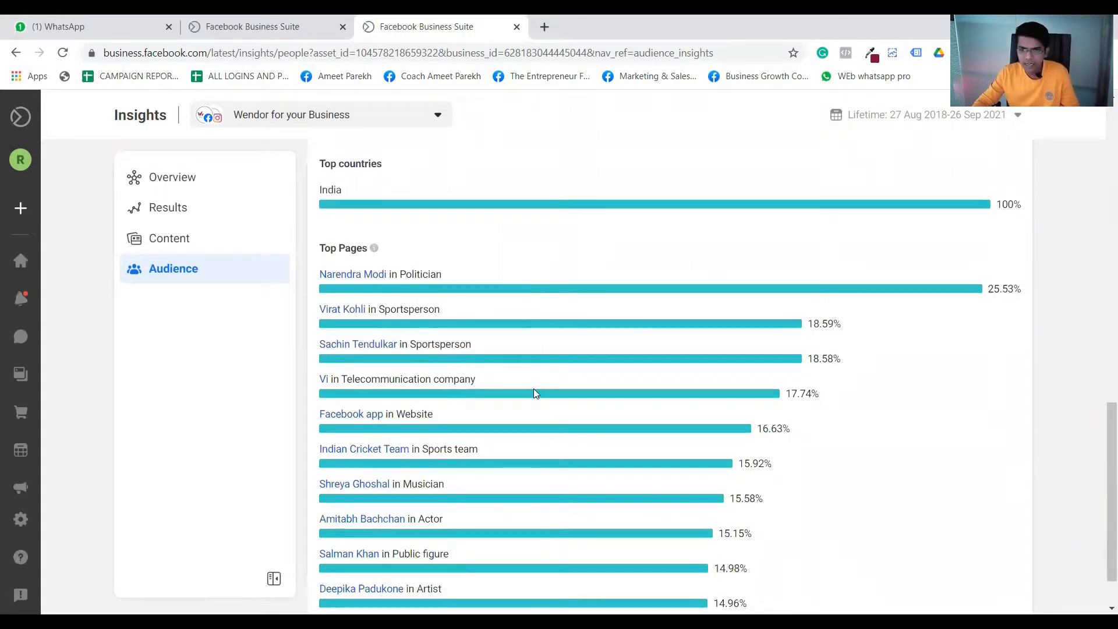
{"action": "scroll", "coordinate": [533, 390], "scroll_direction": "down", "scroll_amount": 1}
{"action": "scroll", "coordinate": [544, 440], "scroll_direction": "up", "scroll_amount": 1}
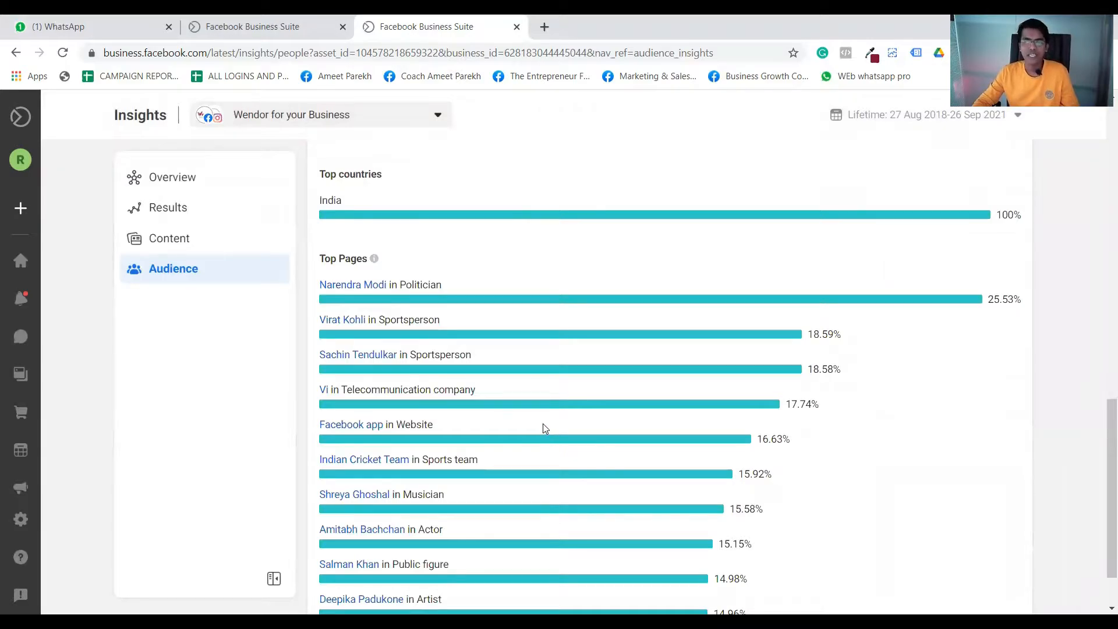
{"action": "scroll", "coordinate": [538, 414], "scroll_direction": "up", "scroll_amount": 1}
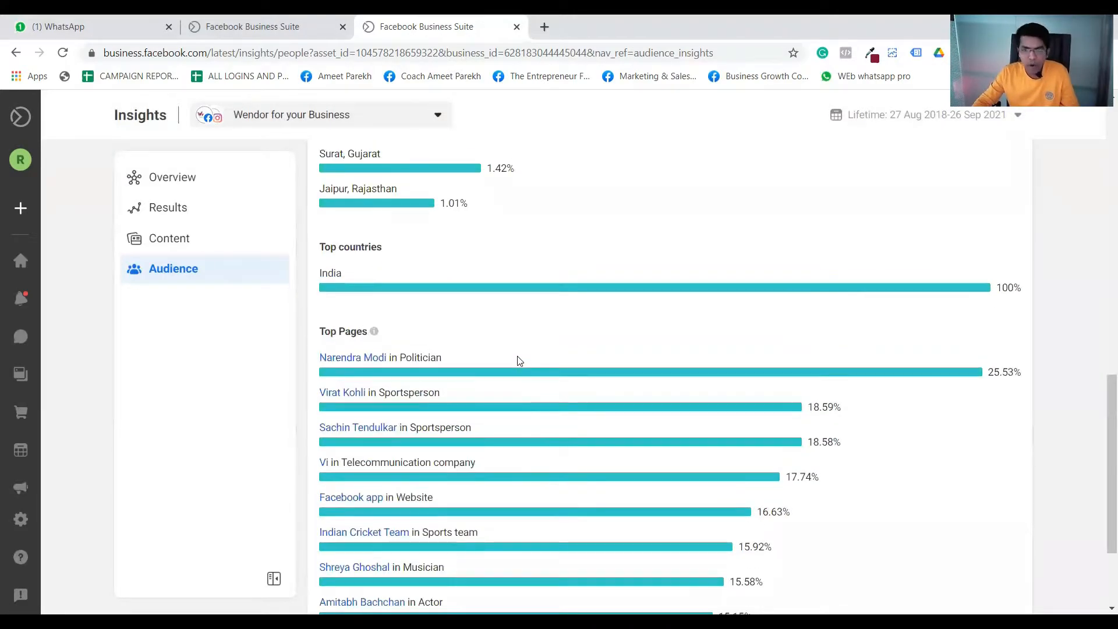
{"action": "scroll", "coordinate": [518, 362], "scroll_direction": "down", "scroll_amount": 1}
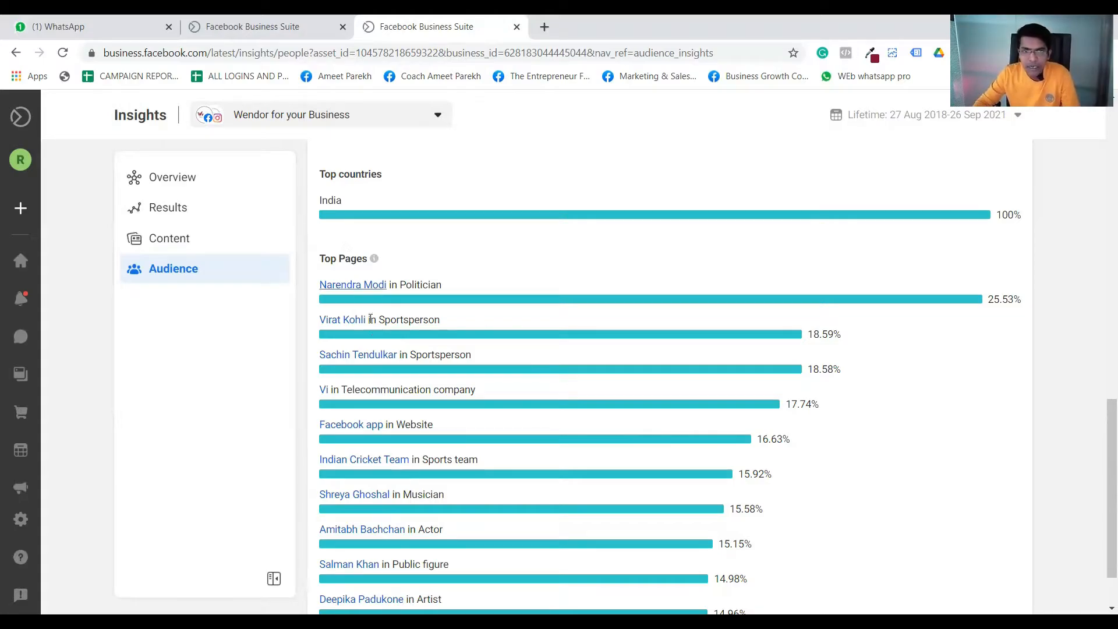
{"action": "scroll", "coordinate": [403, 394], "scroll_direction": "down", "scroll_amount": 1}
{"action": "scroll", "coordinate": [403, 394], "scroll_direction": "down", "scroll_amount": 2}
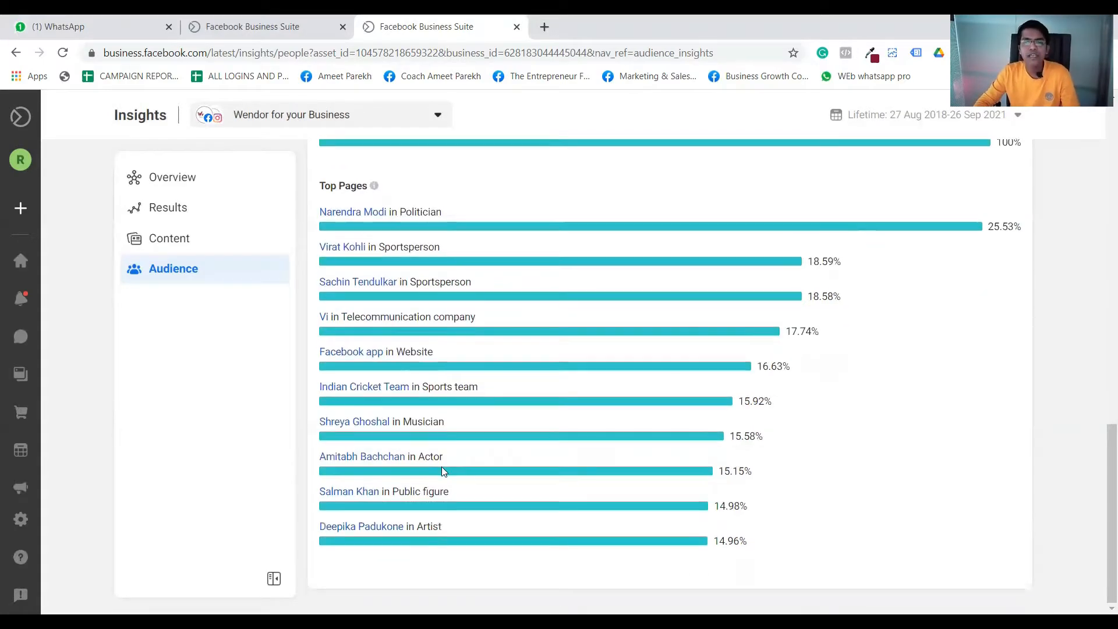
{"action": "scroll", "coordinate": [441, 466], "scroll_direction": "up", "scroll_amount": 3}
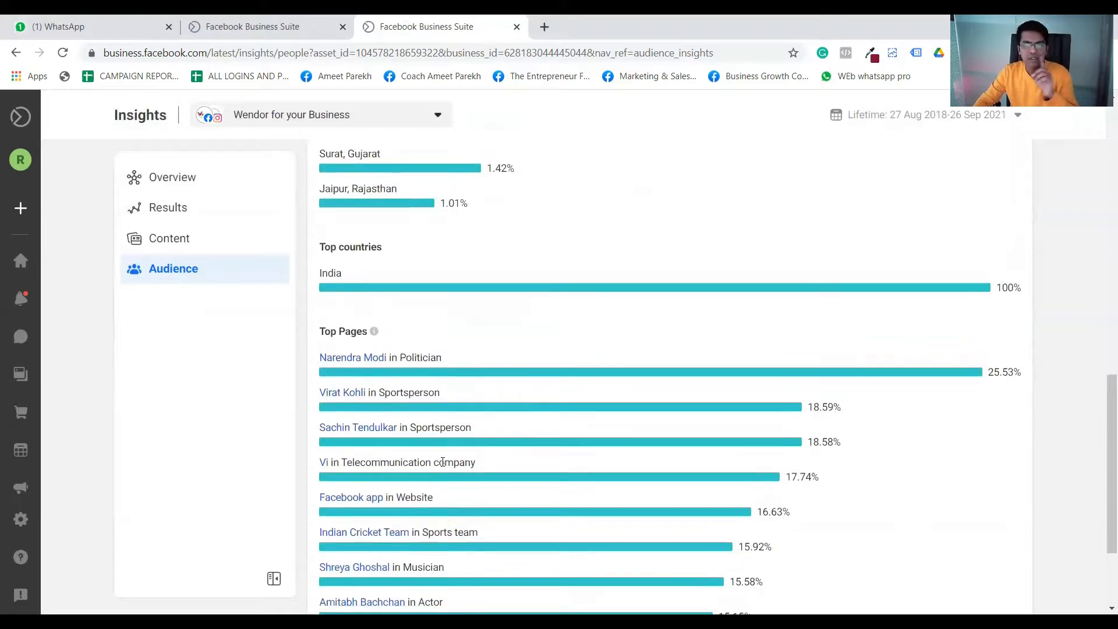
{"action": "scroll", "coordinate": [464, 454], "scroll_direction": "down", "scroll_amount": 3}
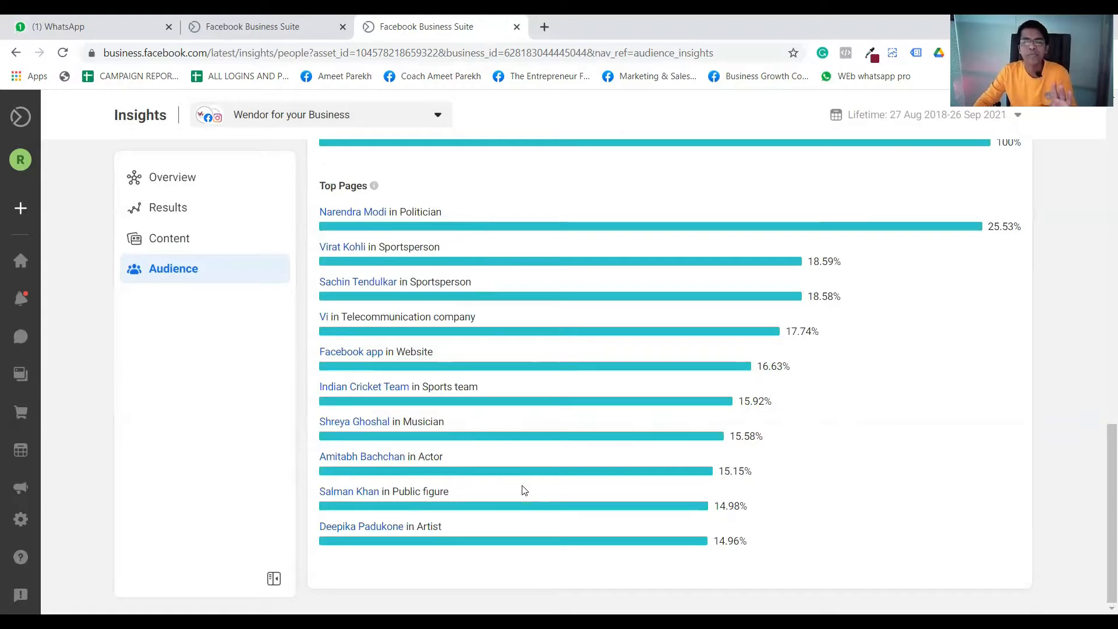
{"action": "scroll", "coordinate": [535, 506], "scroll_direction": "up", "scroll_amount": 10}
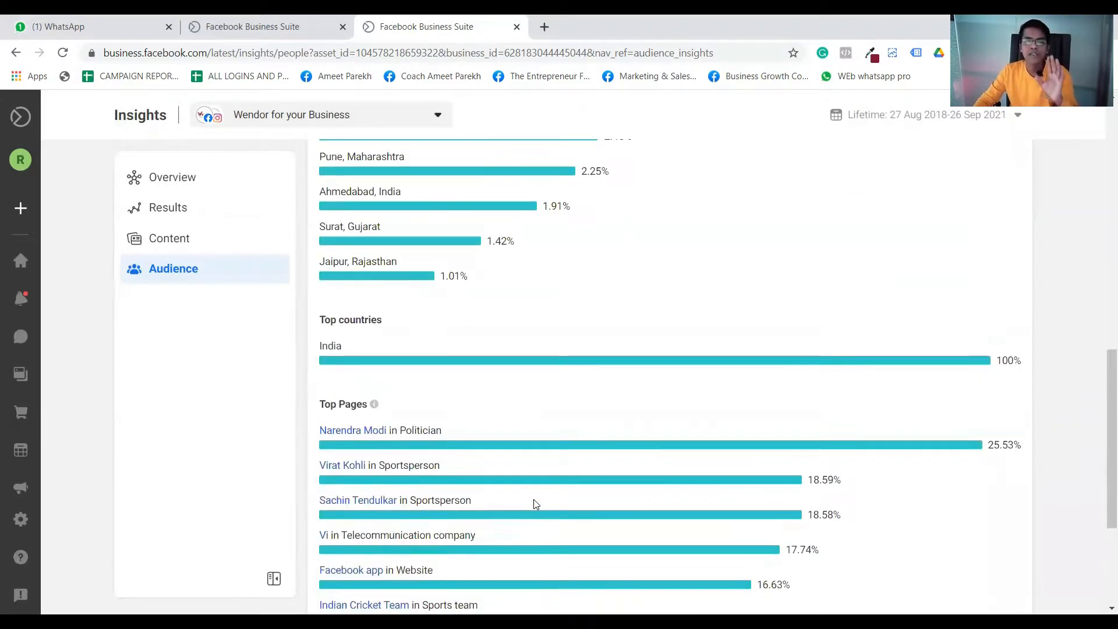
{"action": "scroll", "coordinate": [535, 483], "scroll_direction": "up", "scroll_amount": 1}
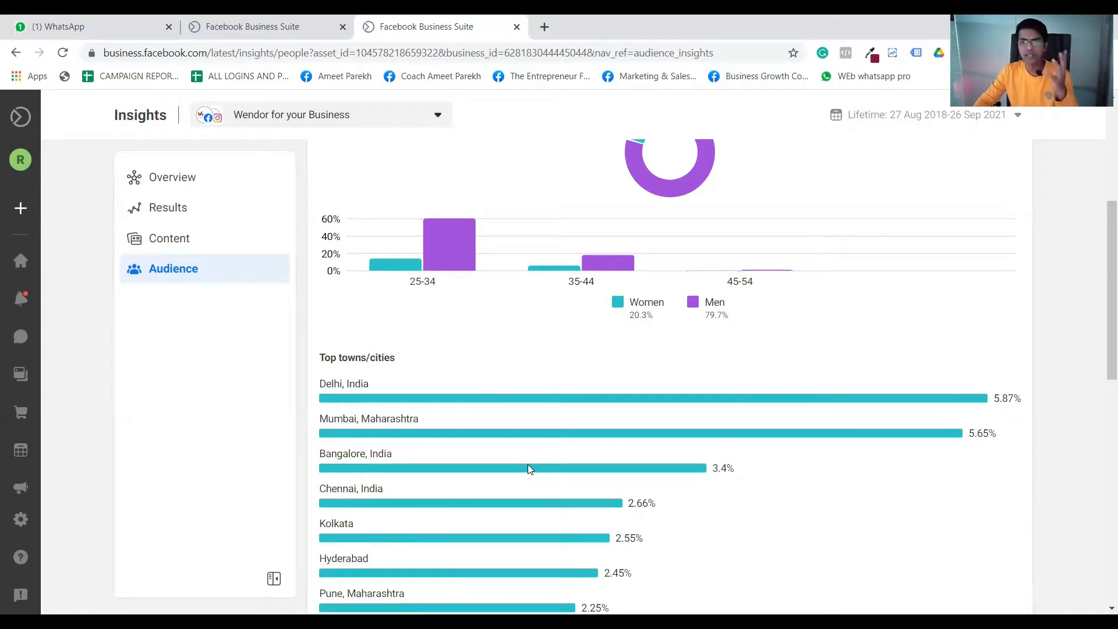
{"action": "scroll", "coordinate": [413, 386], "scroll_direction": "up", "scroll_amount": 4}
{"action": "scroll", "coordinate": [413, 389], "scroll_direction": "up", "scroll_amount": 1}
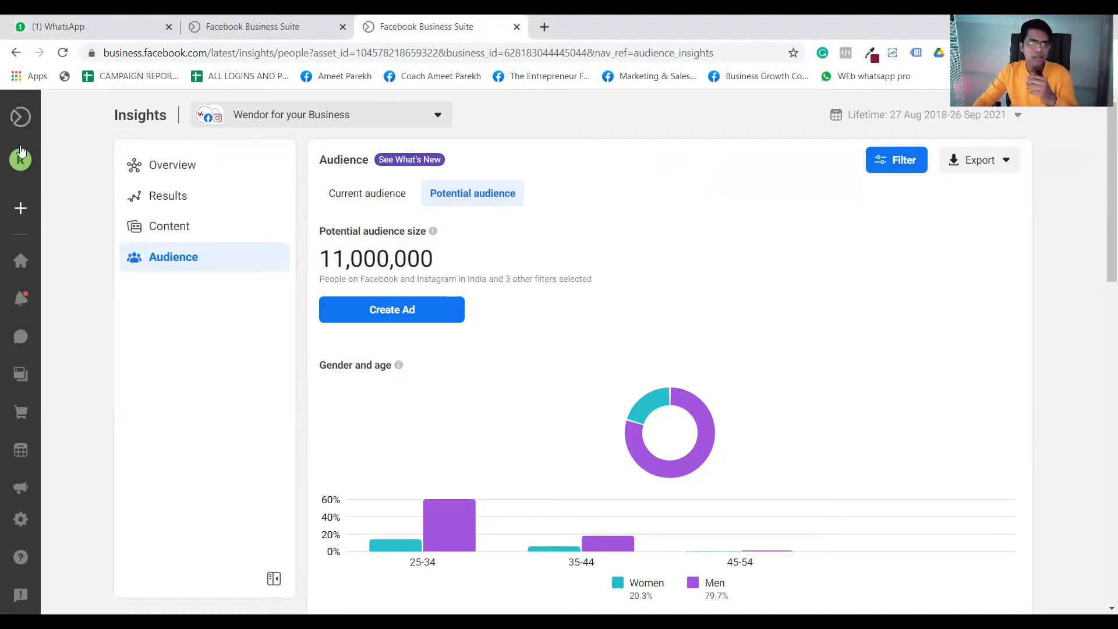
Step: Open Ads Manager from the Business Suite's additional tools
{"action": "mouse_move", "coordinate": [8, 156]}
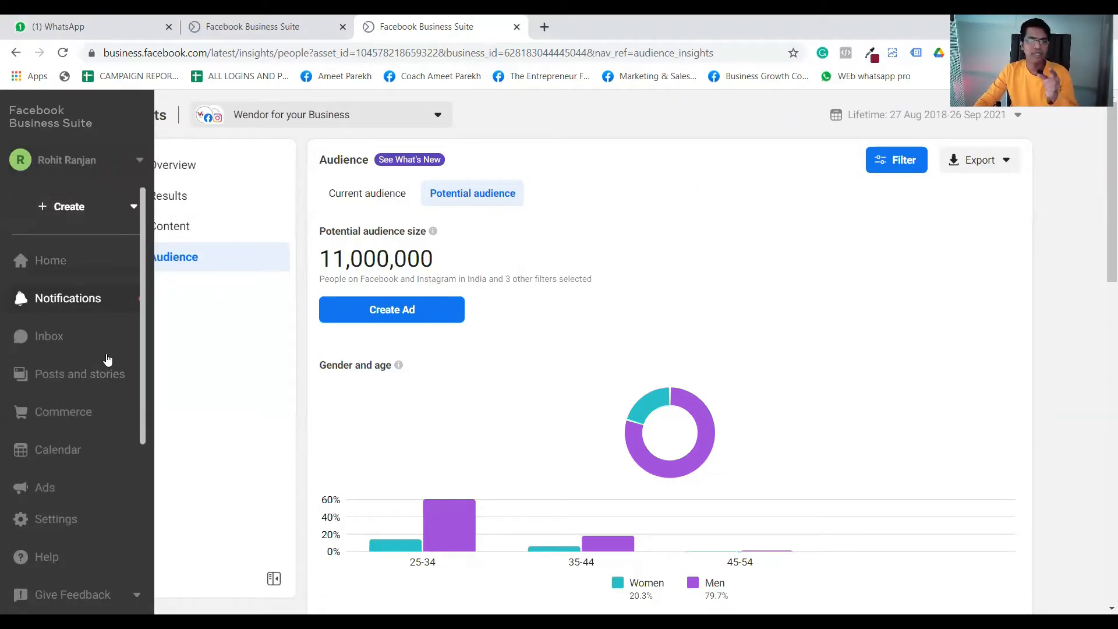
{"action": "scroll", "coordinate": [107, 359], "scroll_direction": "down", "scroll_amount": 2}
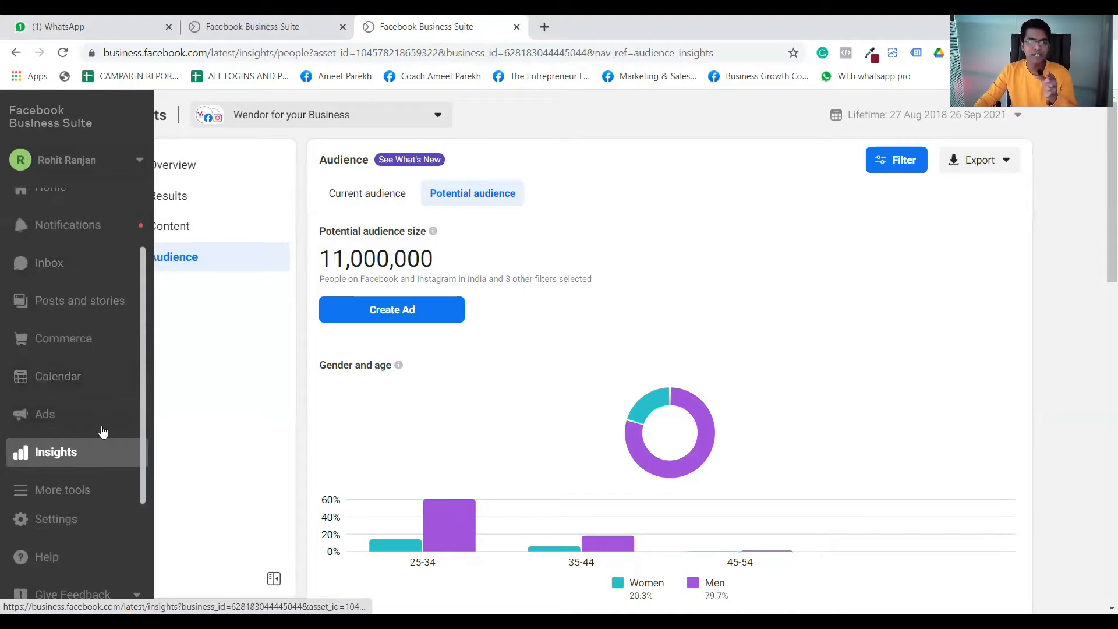
{"action": "left_click", "coordinate": [93, 490]}
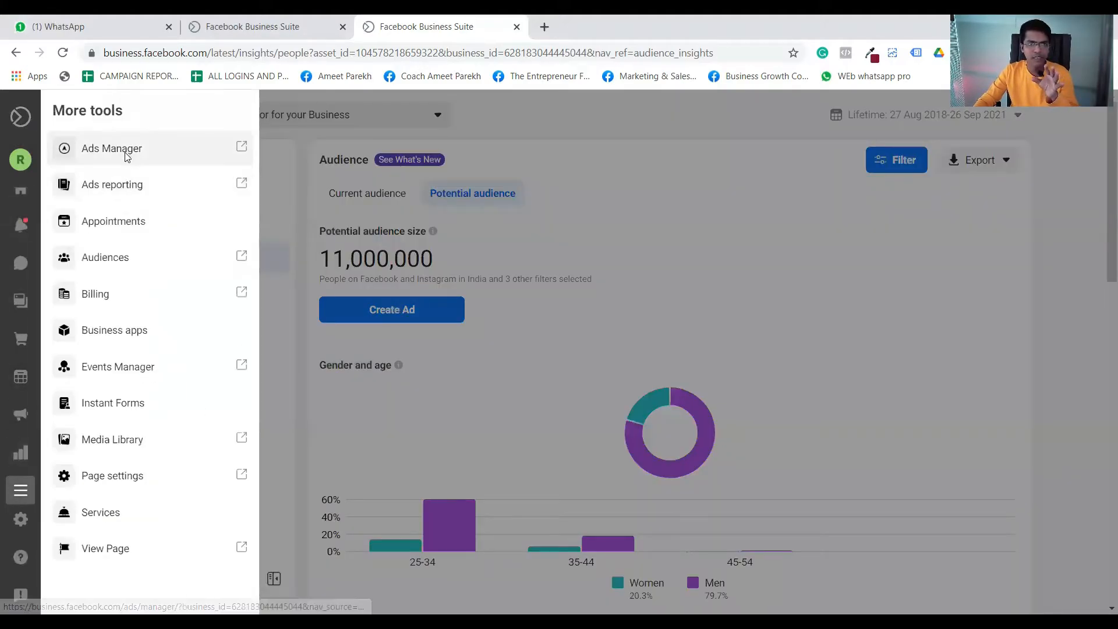
{"action": "left_click", "coordinate": [126, 156]}
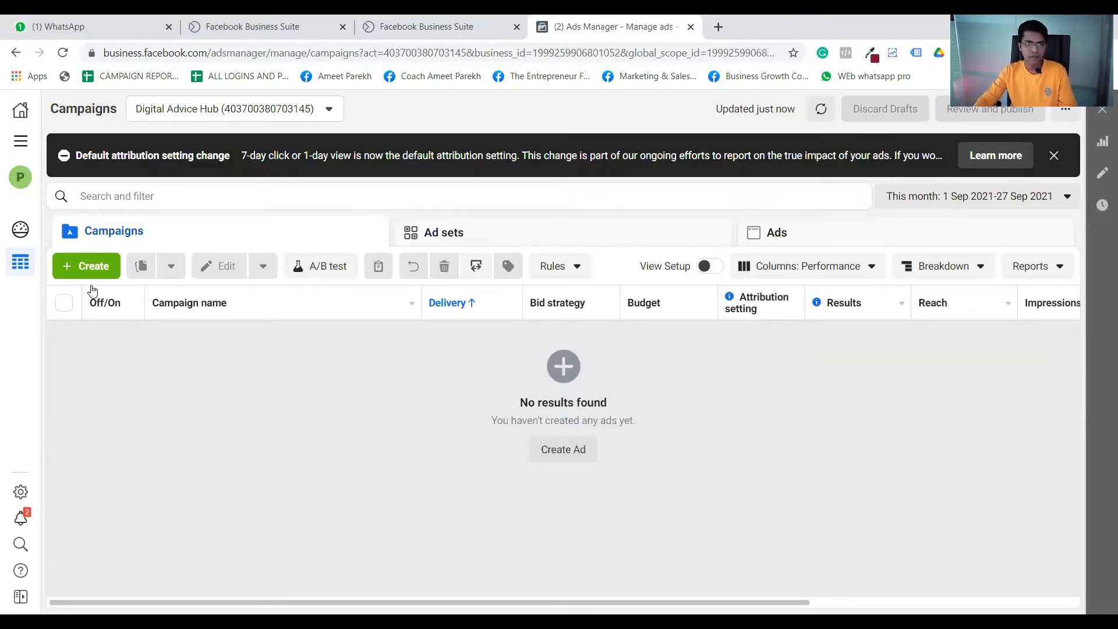
Step: Create a new campaign with the Conversions objective
{"action": "left_click", "coordinate": [82, 270]}
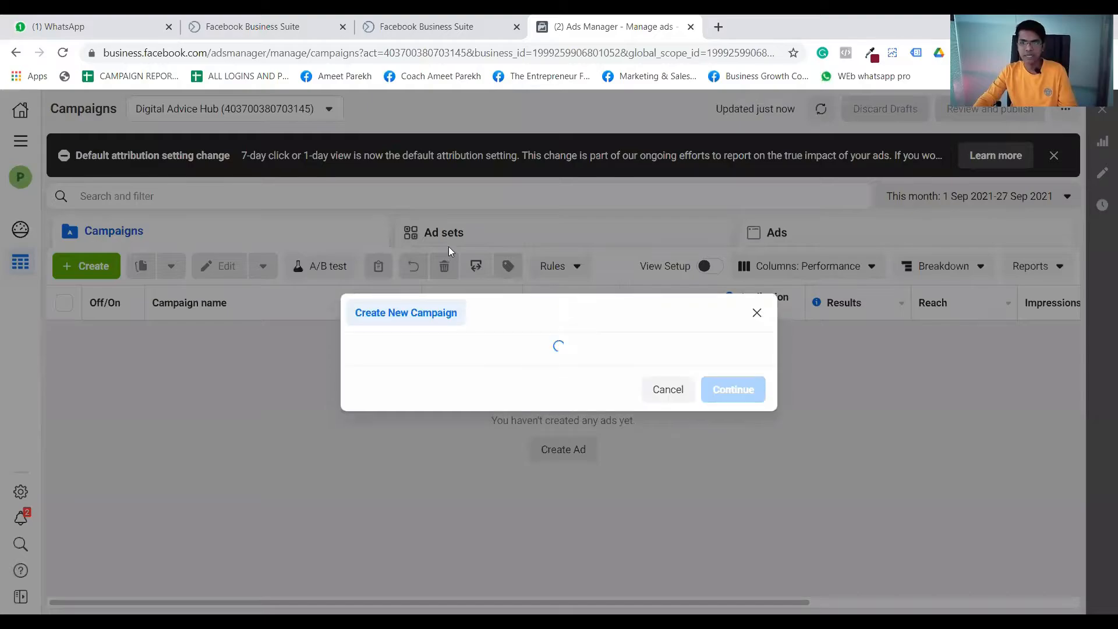
{"action": "left_click", "coordinate": [656, 315]}
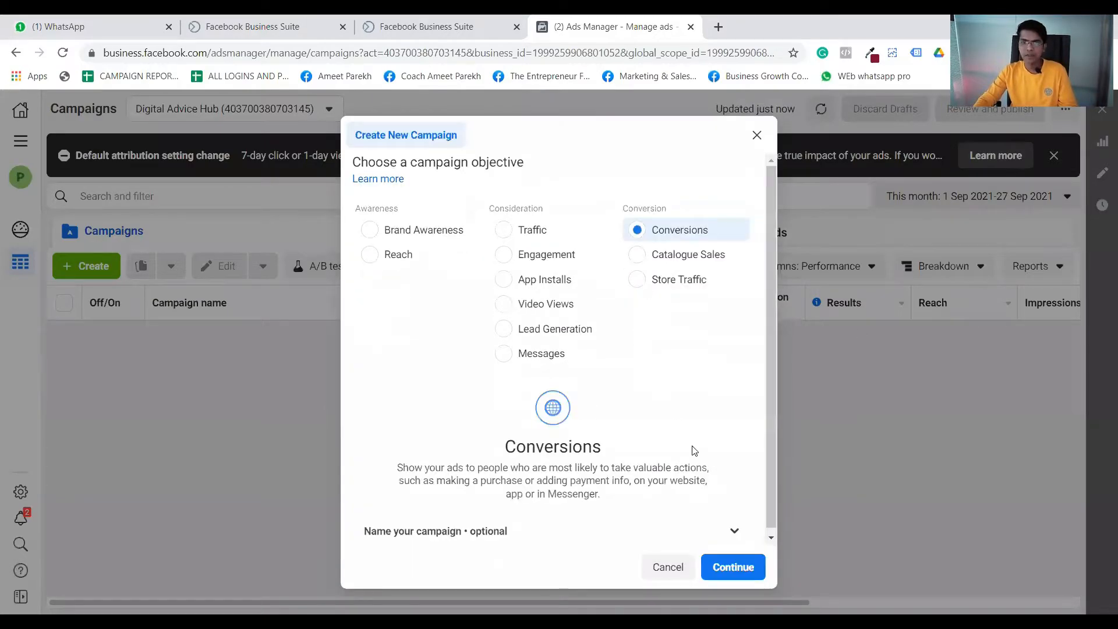
{"action": "left_click", "coordinate": [732, 567]}
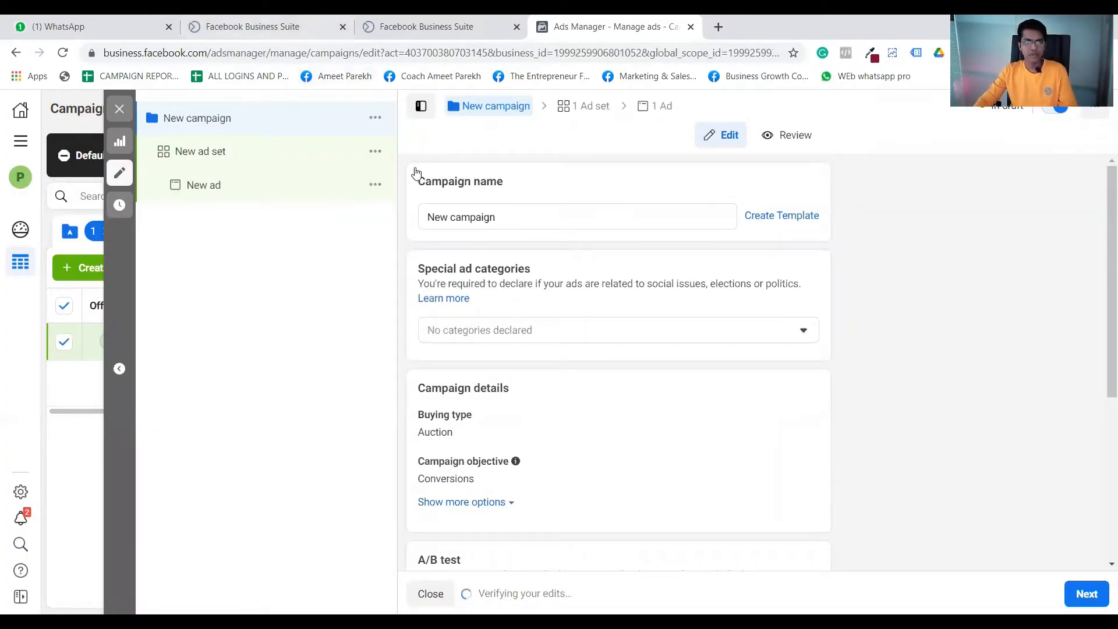
Step: Open the new ad set's detailed targeting for editing and browse its targeting categories
{"action": "left_click", "coordinate": [250, 160]}
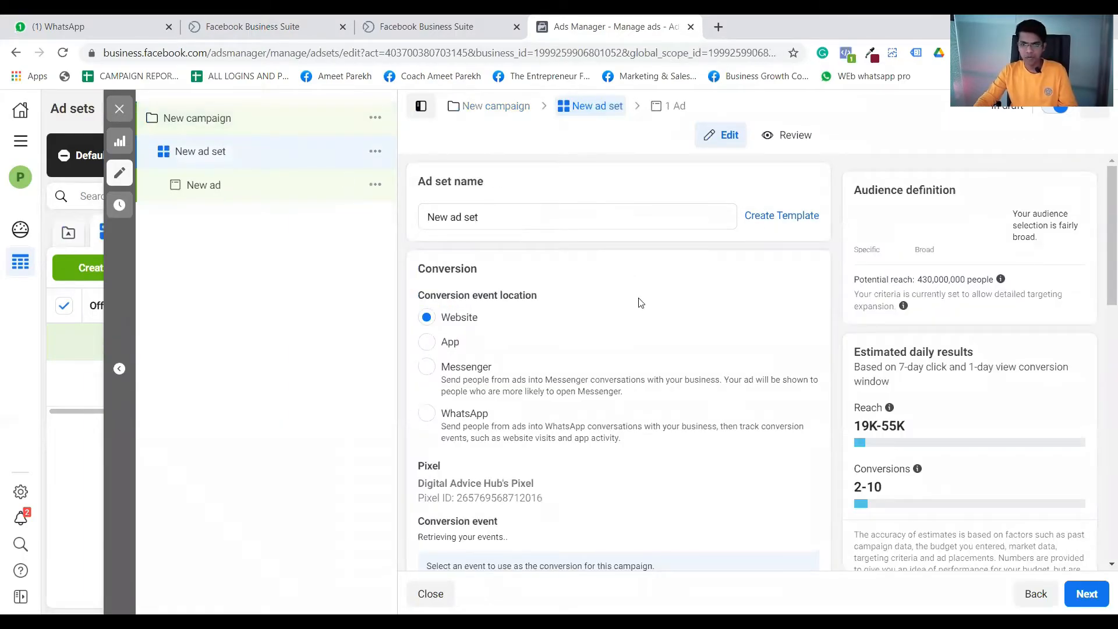
{"action": "scroll", "coordinate": [639, 303], "scroll_direction": "down", "scroll_amount": 5}
{"action": "scroll", "coordinate": [638, 303], "scroll_direction": "down", "scroll_amount": 10}
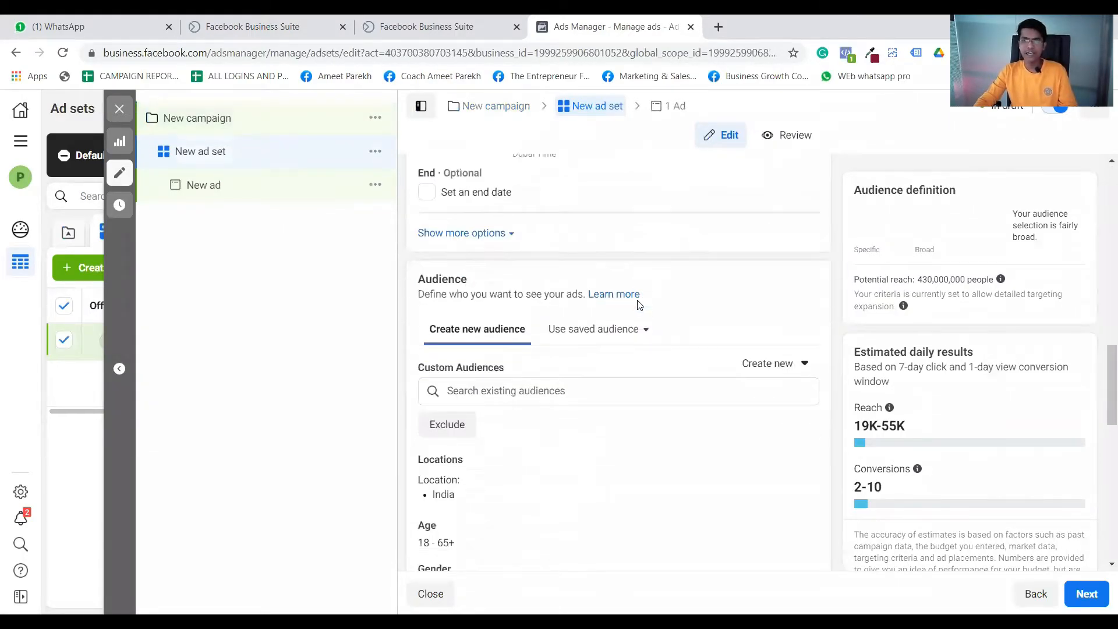
{"action": "scroll", "coordinate": [639, 303], "scroll_direction": "down", "scroll_amount": 3}
{"action": "scroll", "coordinate": [636, 300], "scroll_direction": "up", "scroll_amount": 1}
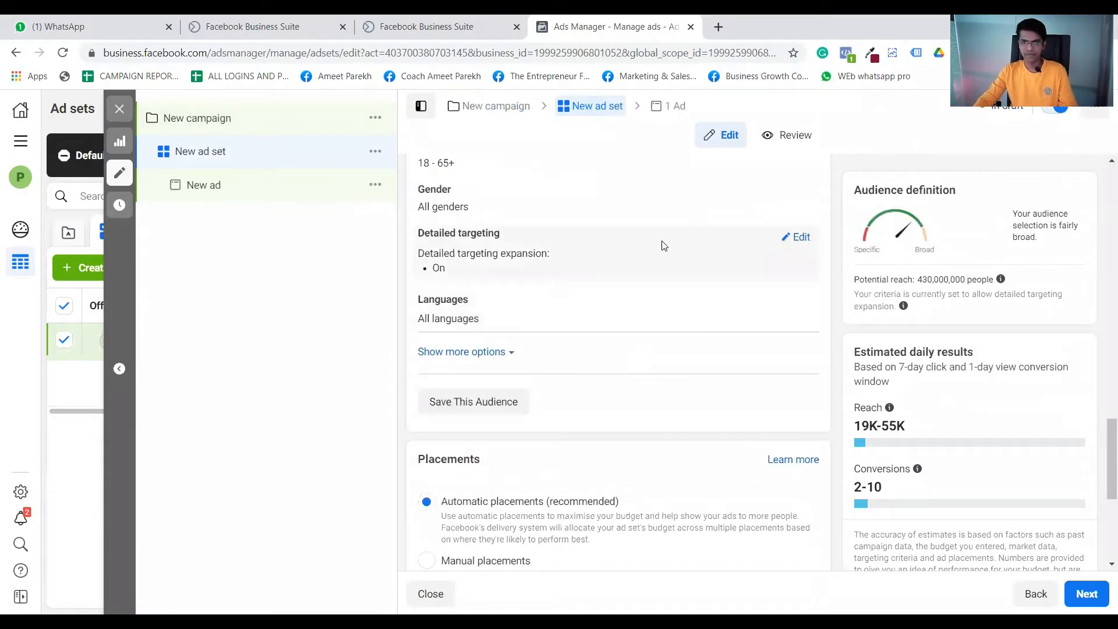
{"action": "left_click", "coordinate": [784, 241]}
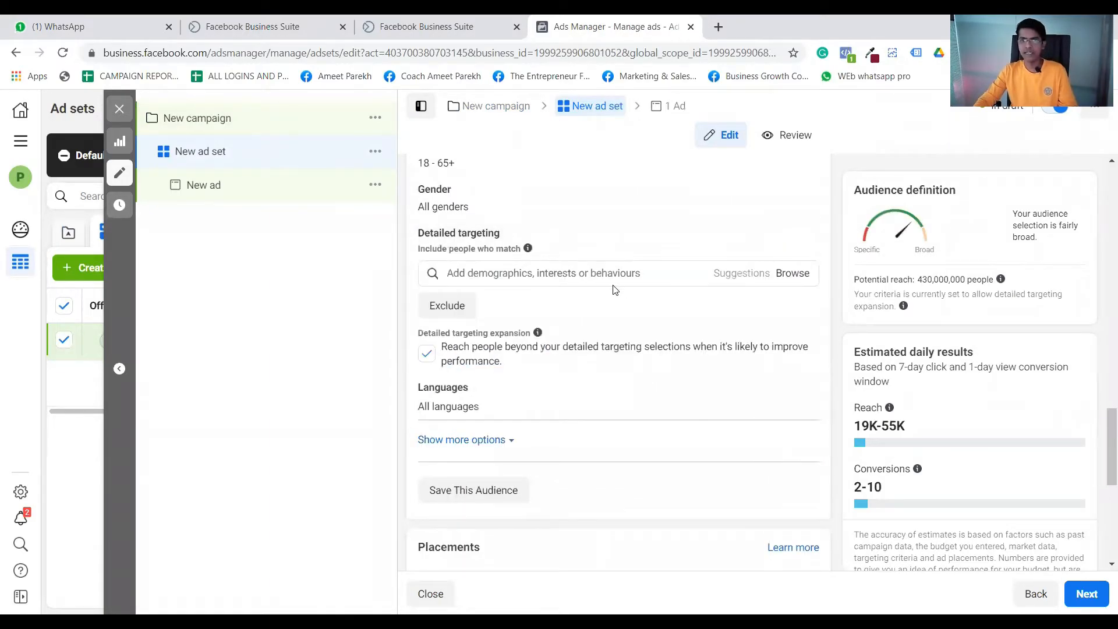
{"action": "left_click", "coordinate": [799, 276]}
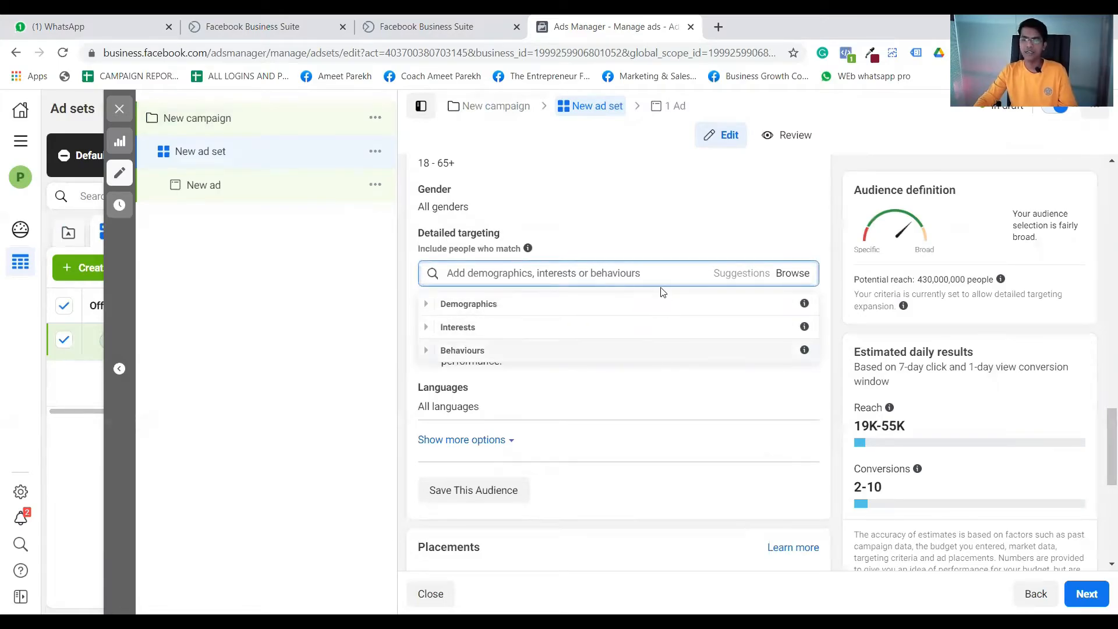
Step: Search detailed targeting for Social media marketing and add the match that is categorised as an interest
{"action": "left_click", "coordinate": [592, 271]}
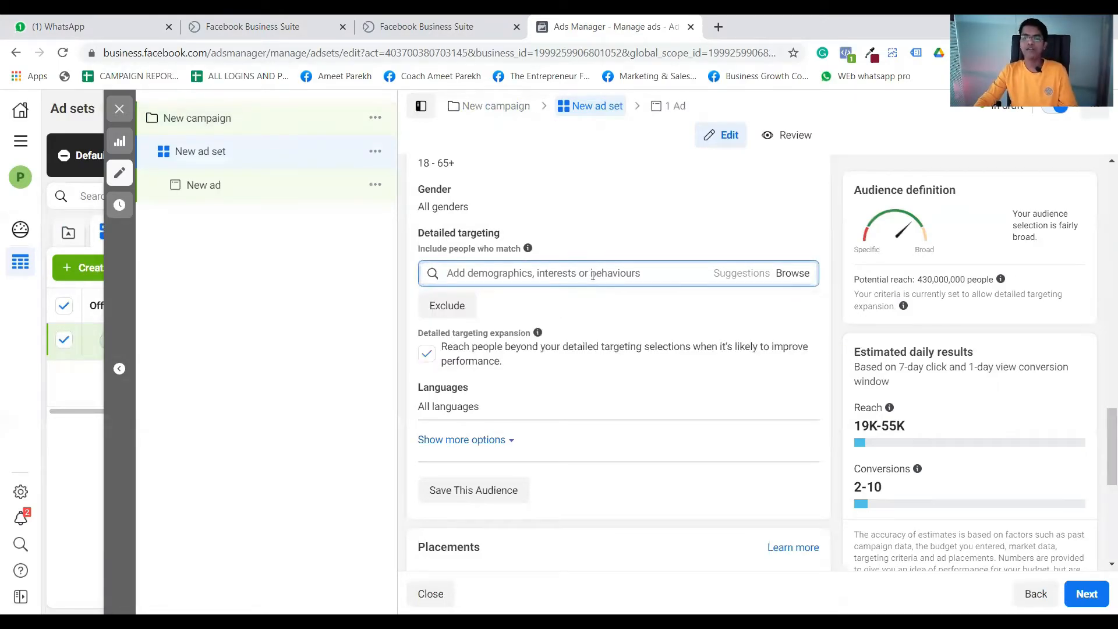
{"action": "type", "text": "Social"}
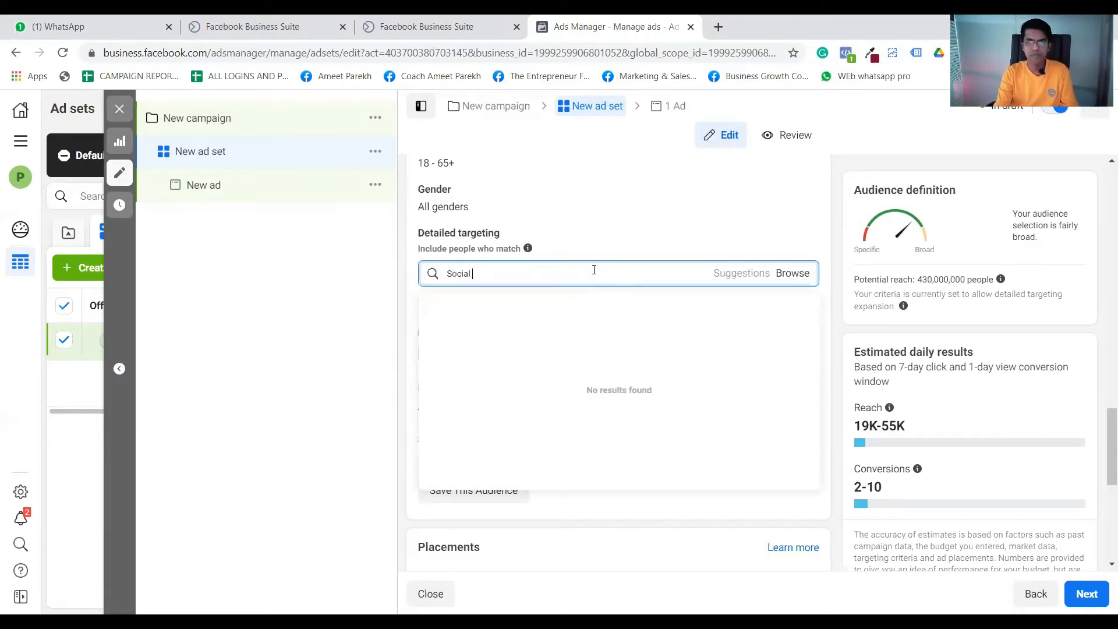
{"action": "type", "text": " media marketing"}
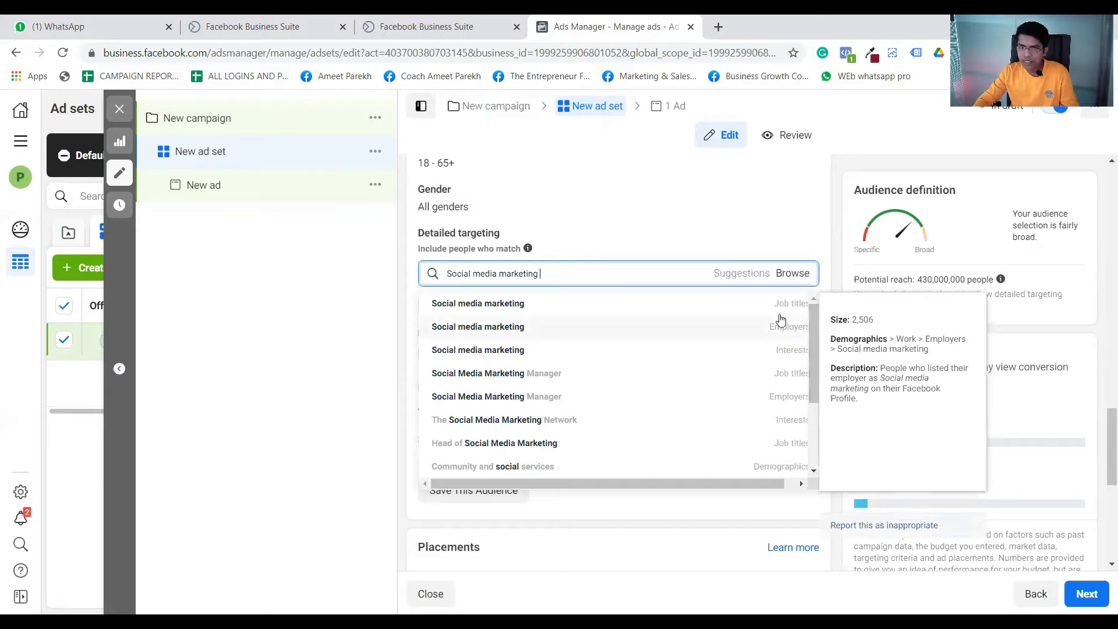
{"action": "mouse_move", "coordinate": [783, 308]}
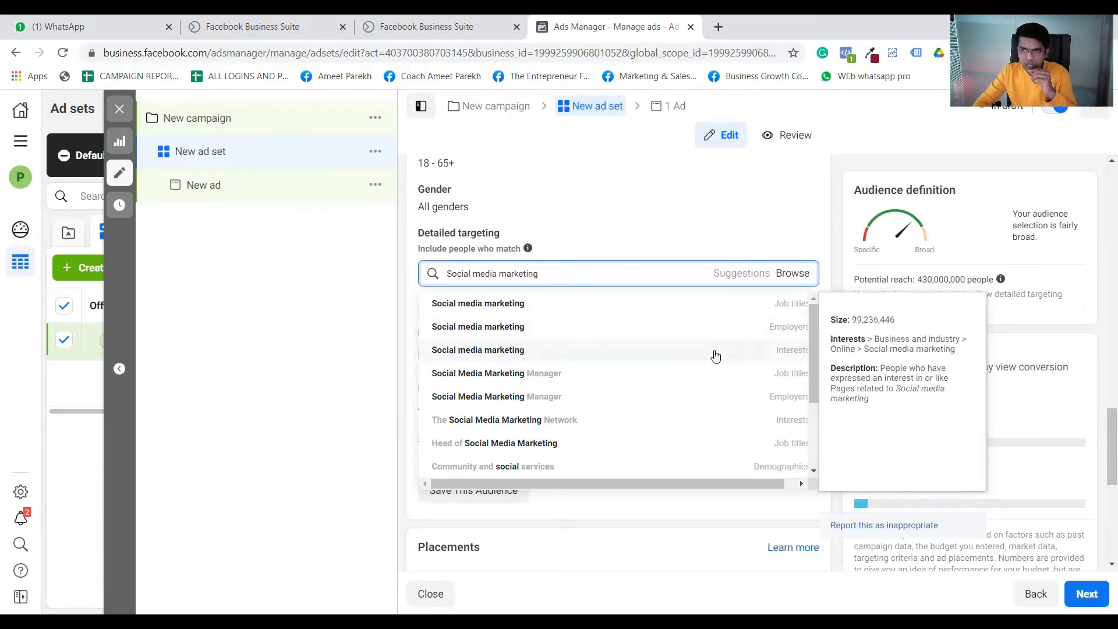
{"action": "left_click", "coordinate": [611, 361]}
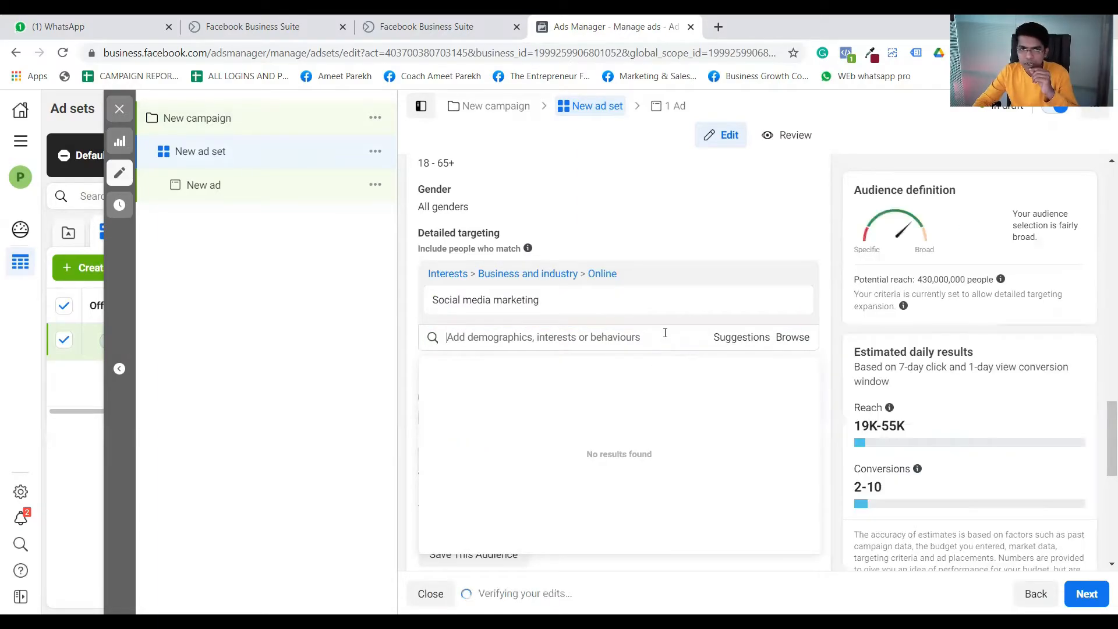
Step: Dismiss the targeting results list and check the ad set's potential reach in the audience definition
{"action": "mouse_move", "coordinate": [669, 315]}
{"action": "left_click", "coordinate": [974, 224]}
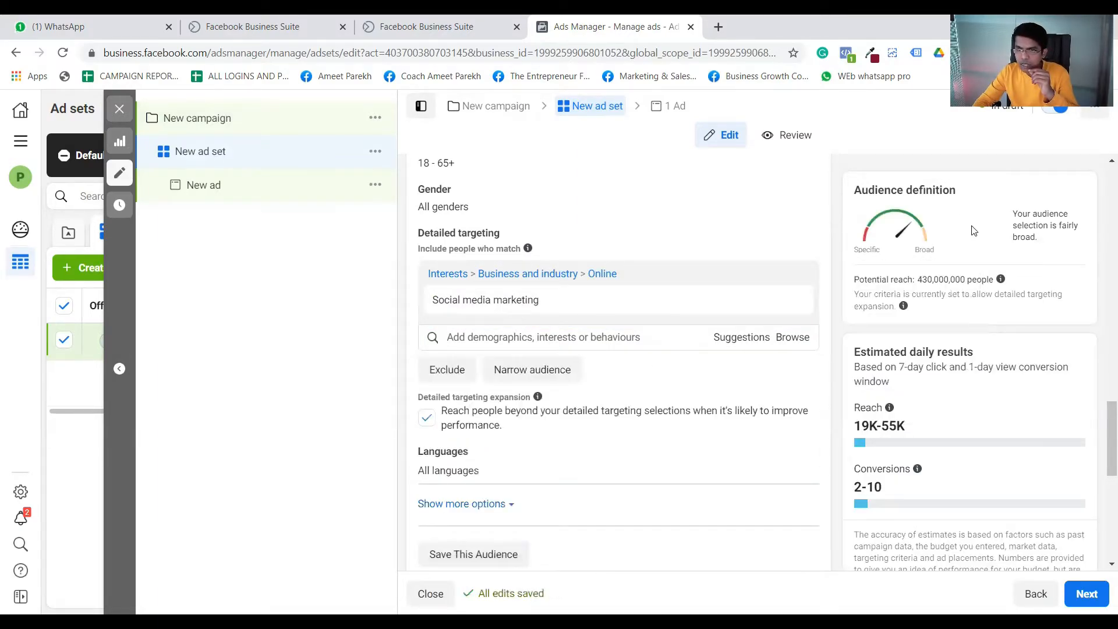
{"action": "triple_click", "coordinate": [932, 278]}
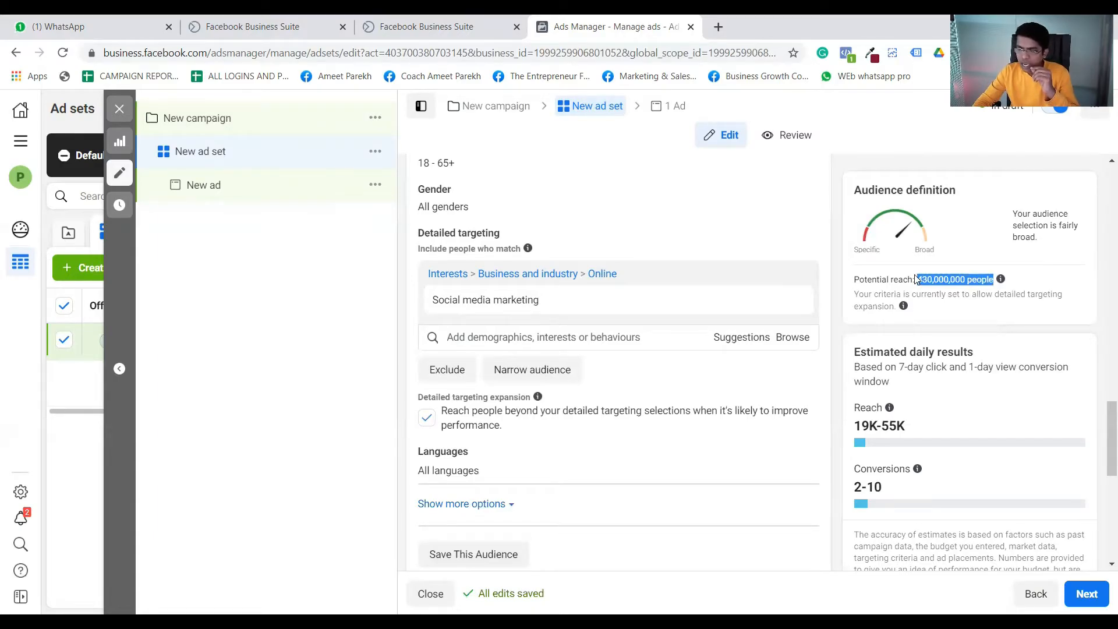
{"action": "left_click", "coordinate": [949, 315]}
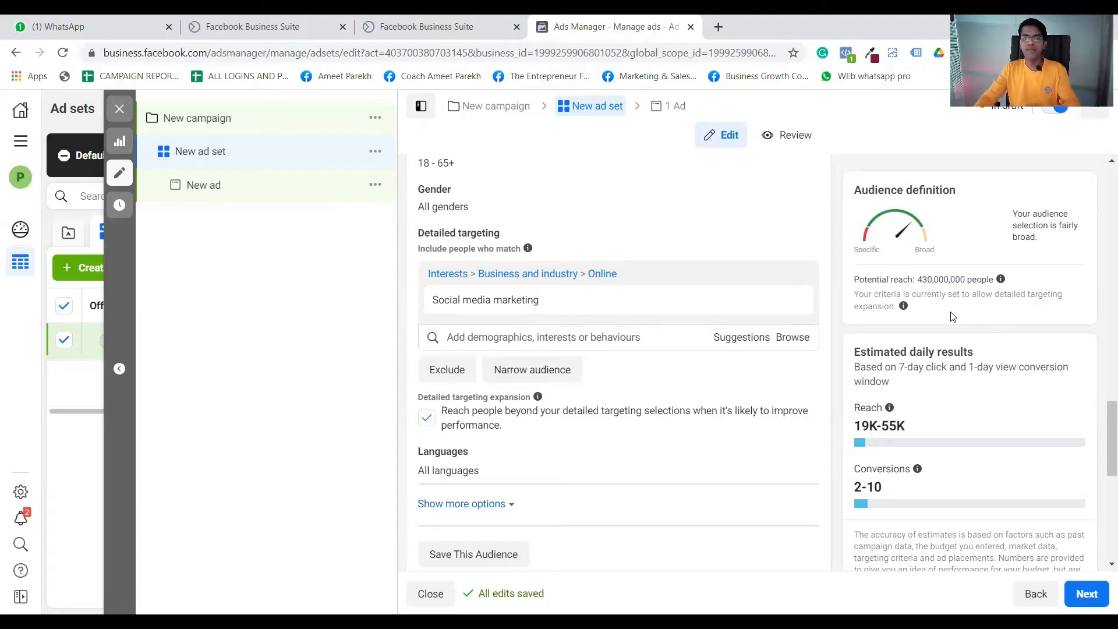
Step: Add the suggested interest Digital marketing to the detailed targeting and view the size details of both selected interests
{"action": "mouse_move", "coordinate": [626, 300]}
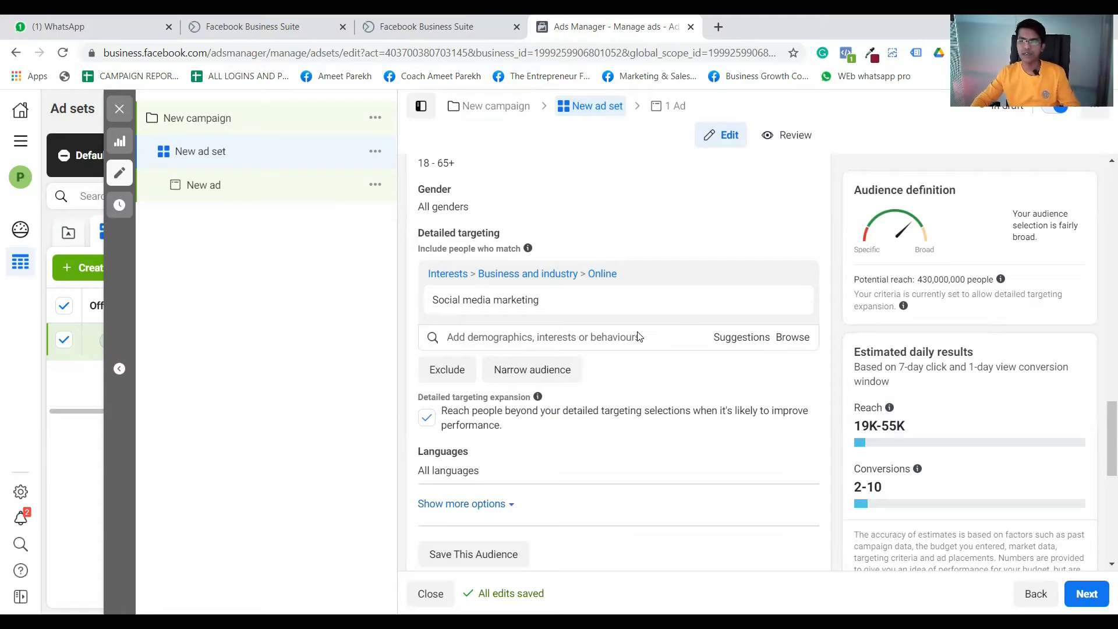
{"action": "left_click", "coordinate": [738, 339]}
{"action": "mouse_move", "coordinate": [683, 374]}
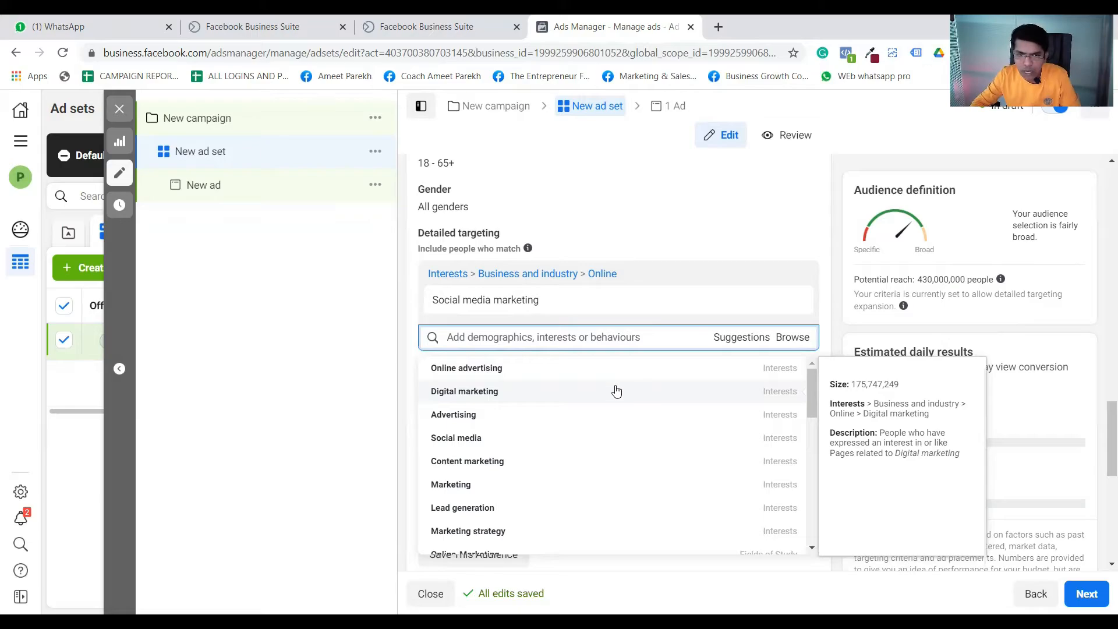
{"action": "left_click", "coordinate": [587, 393]}
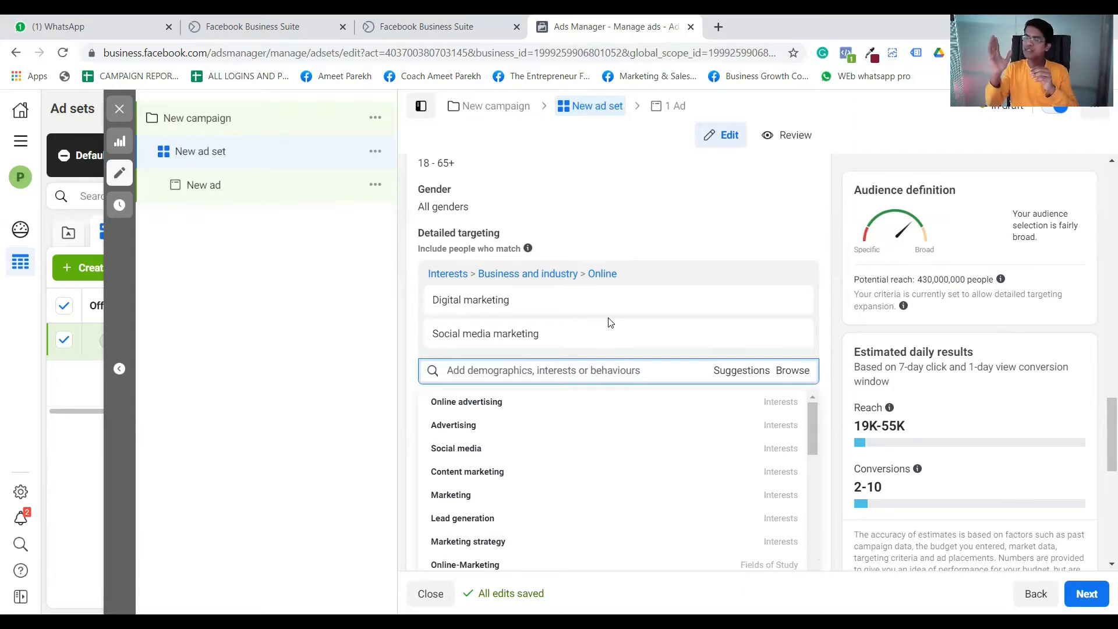
{"action": "mouse_move", "coordinate": [768, 308]}
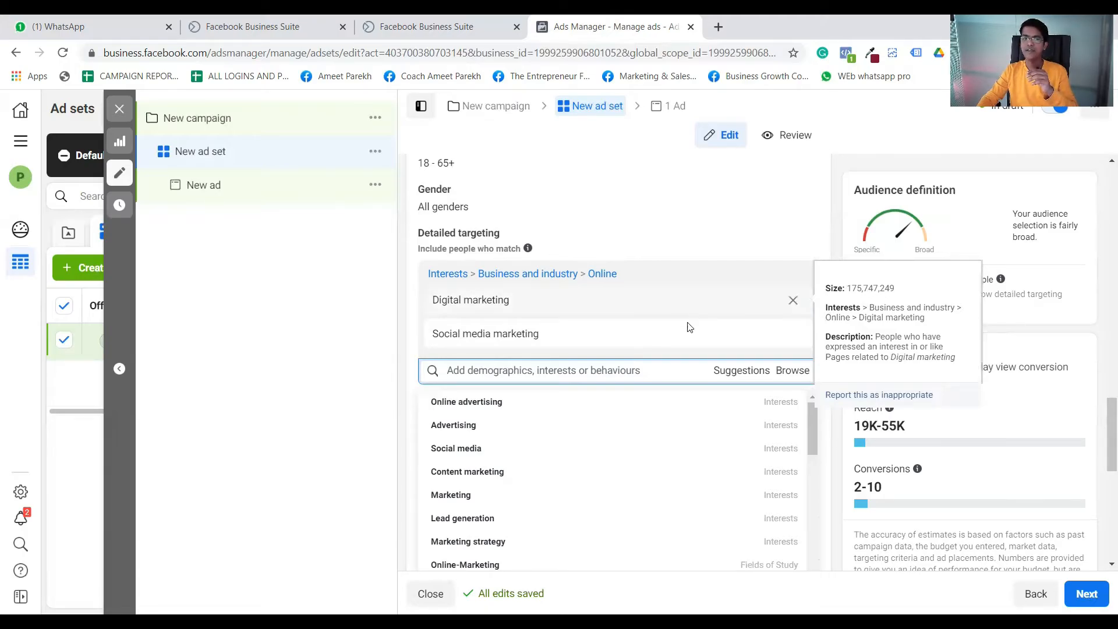
{"action": "mouse_move", "coordinate": [688, 341]}
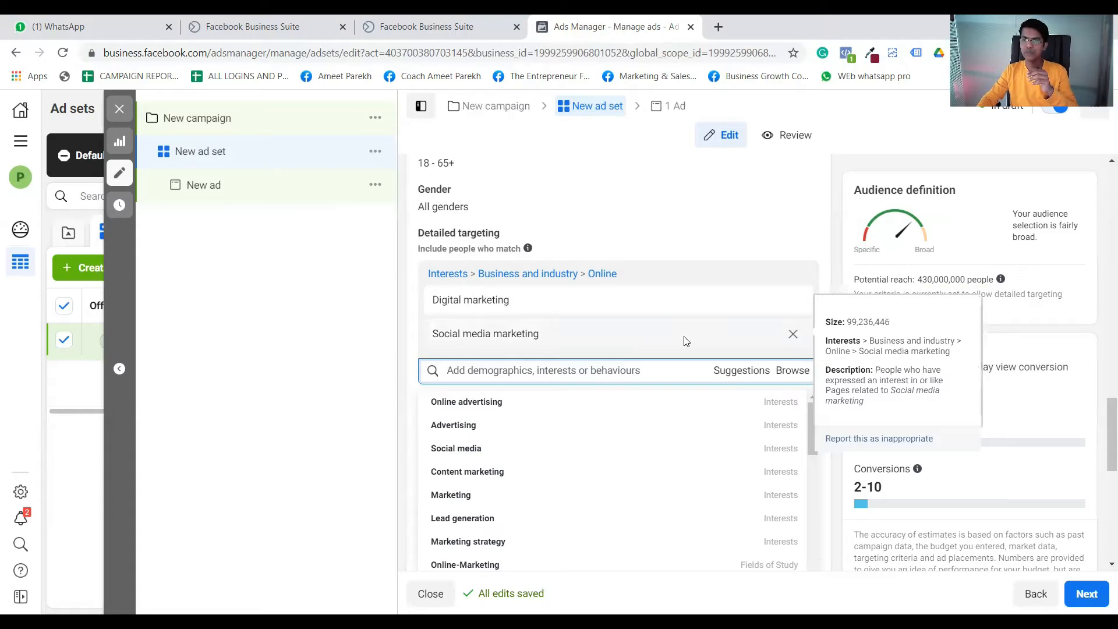